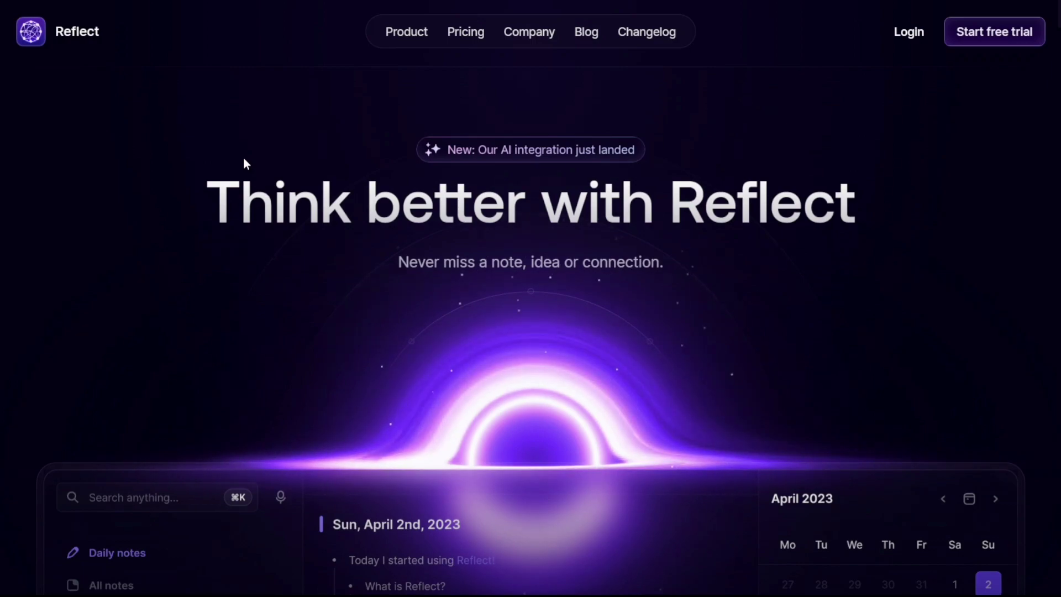
{"action": "scroll", "coordinate": [414, 216], "scroll_direction": "down", "scroll_amount": 2}
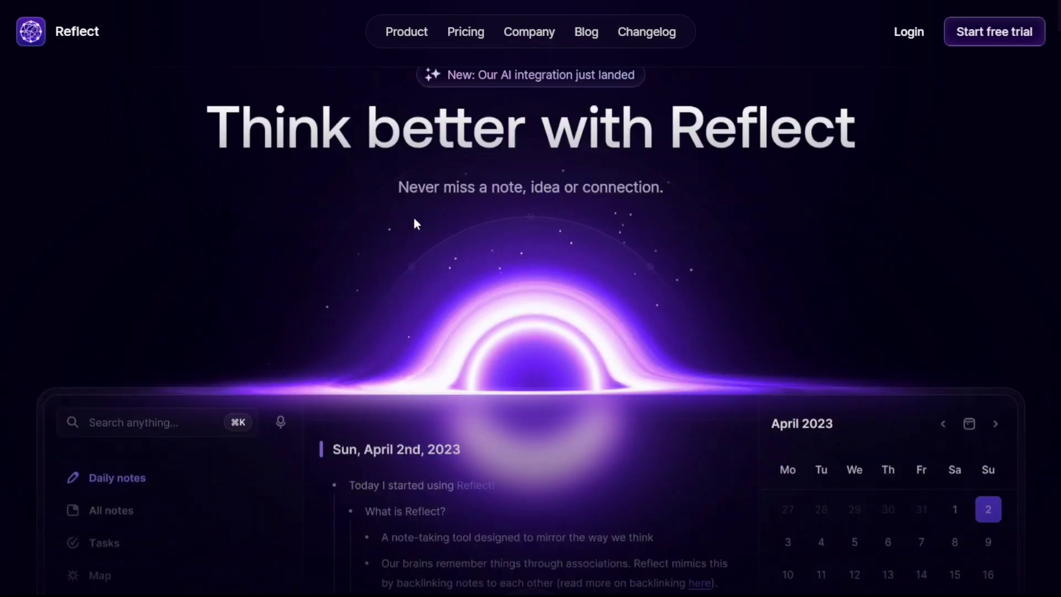
{"action": "scroll", "coordinate": [414, 217], "scroll_direction": "down", "scroll_amount": 2}
{"action": "scroll", "coordinate": [415, 224], "scroll_direction": "down", "scroll_amount": 2}
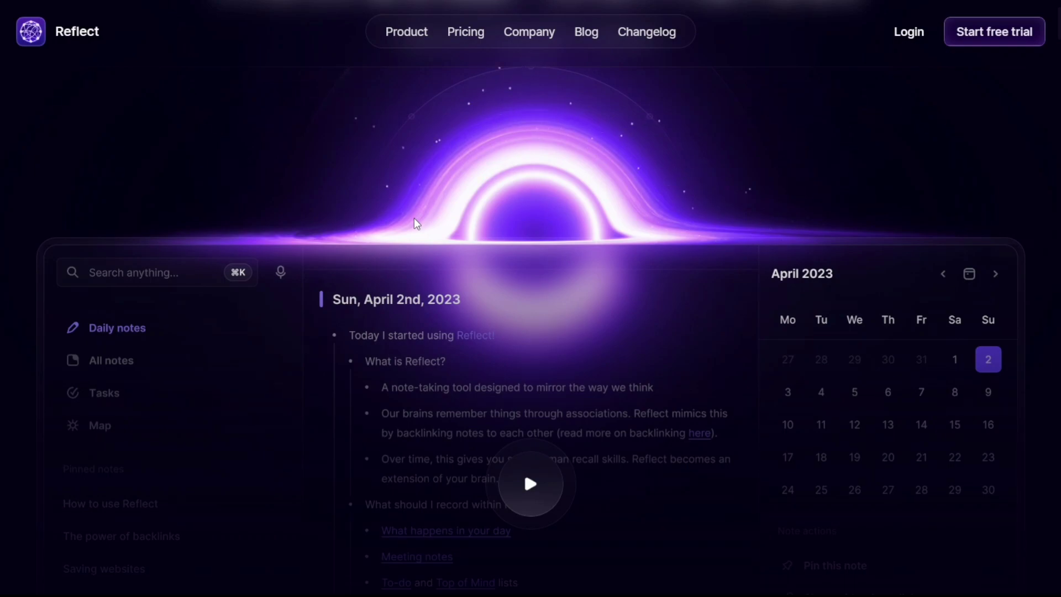
{"action": "scroll", "coordinate": [414, 222], "scroll_direction": "down", "scroll_amount": 2}
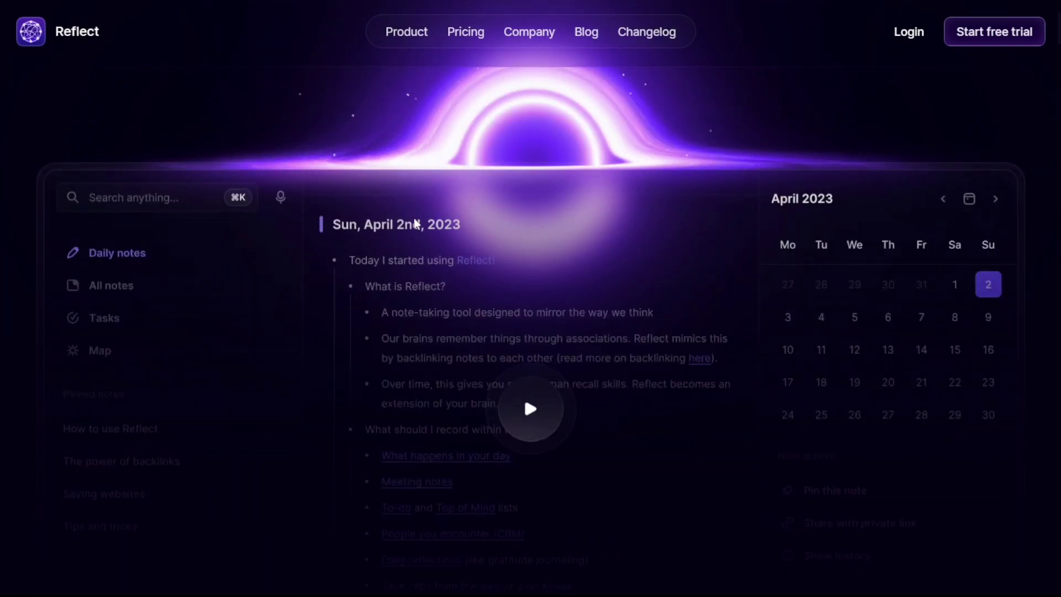
{"action": "scroll", "coordinate": [414, 222], "scroll_direction": "up", "scroll_amount": 4}
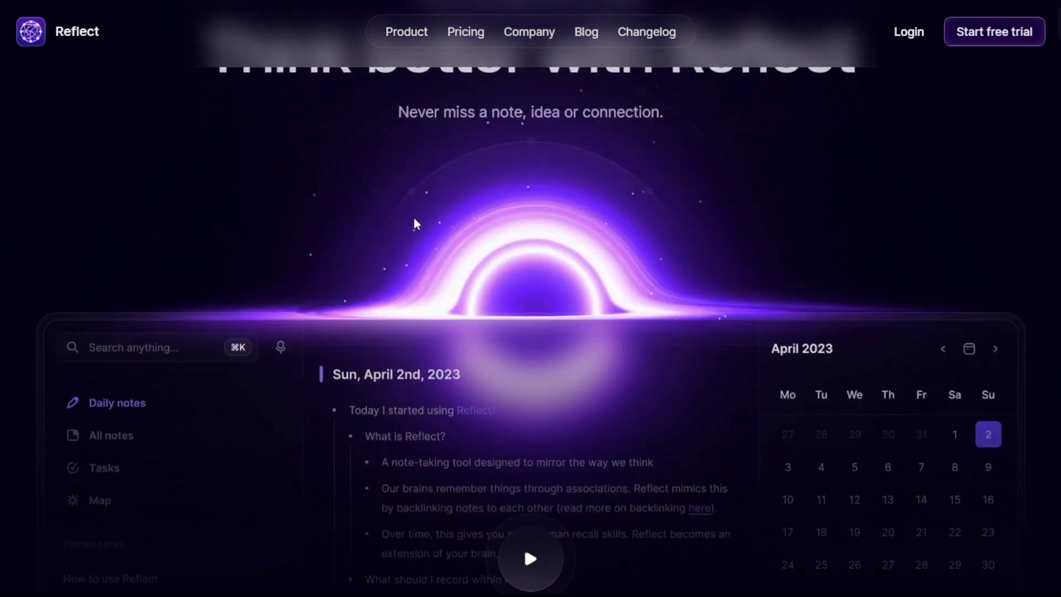
{"action": "scroll", "coordinate": [413, 217], "scroll_direction": "up", "scroll_amount": 4}
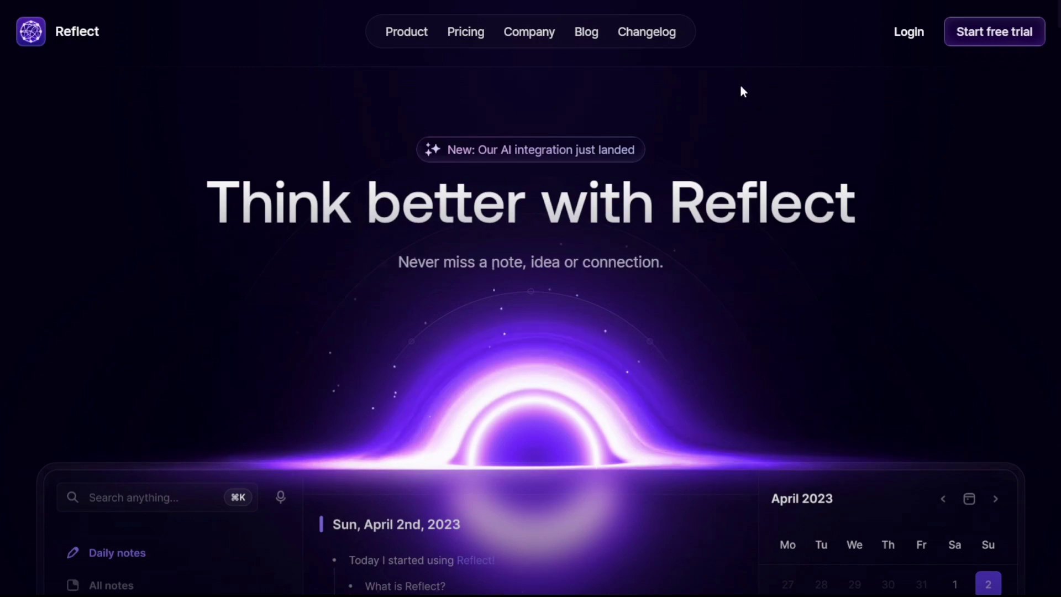
- Start a Reflect free trial and submit the account setup form with a username
{"action": "left_click", "coordinate": [991, 35]}
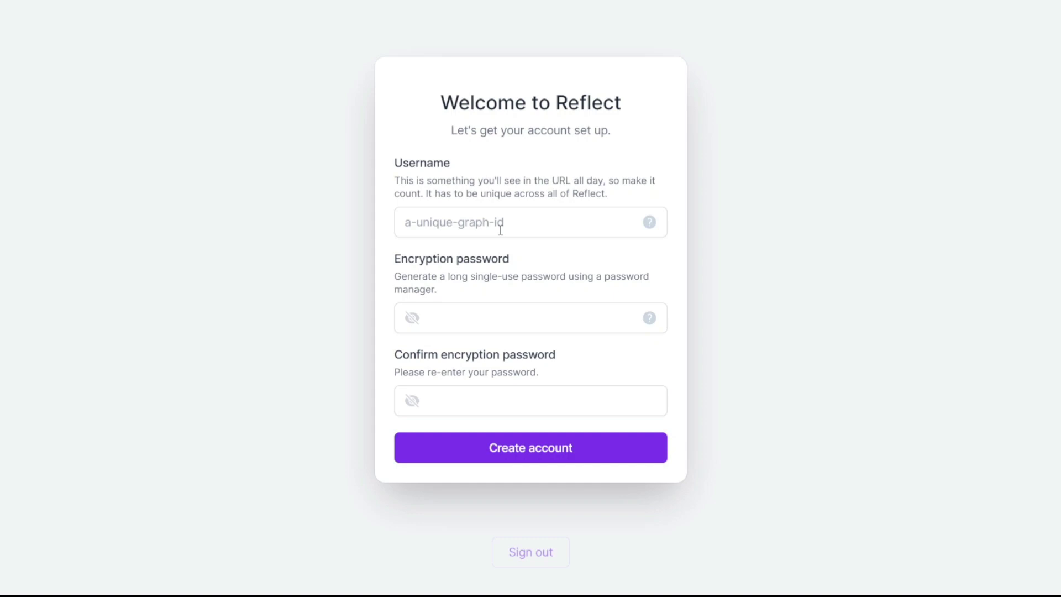
{"action": "left_click", "coordinate": [501, 225]}
{"action": "type", "text": "m"}
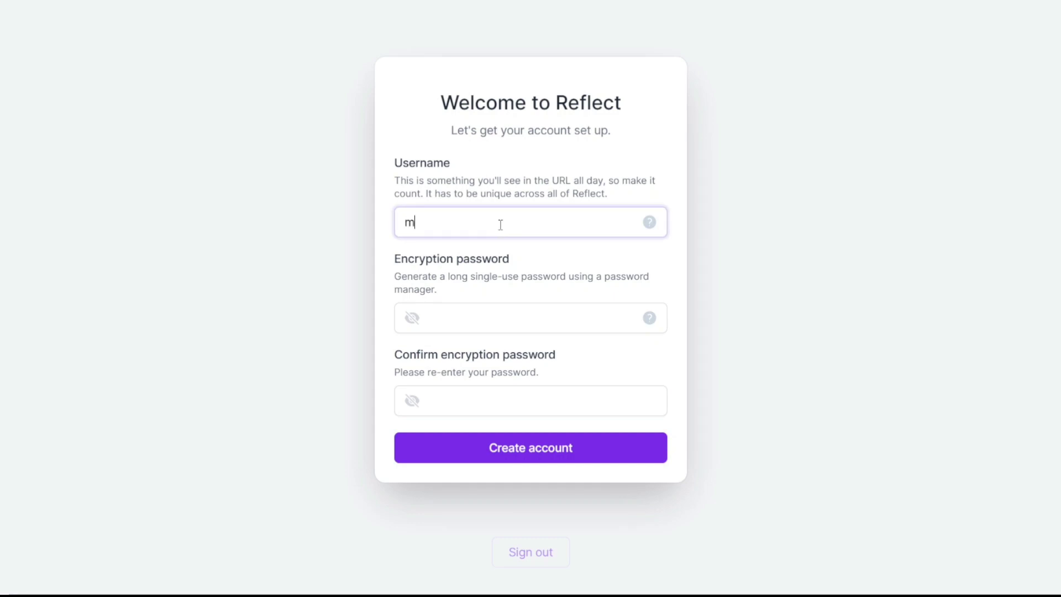
{"action": "type", "text": "arias"}
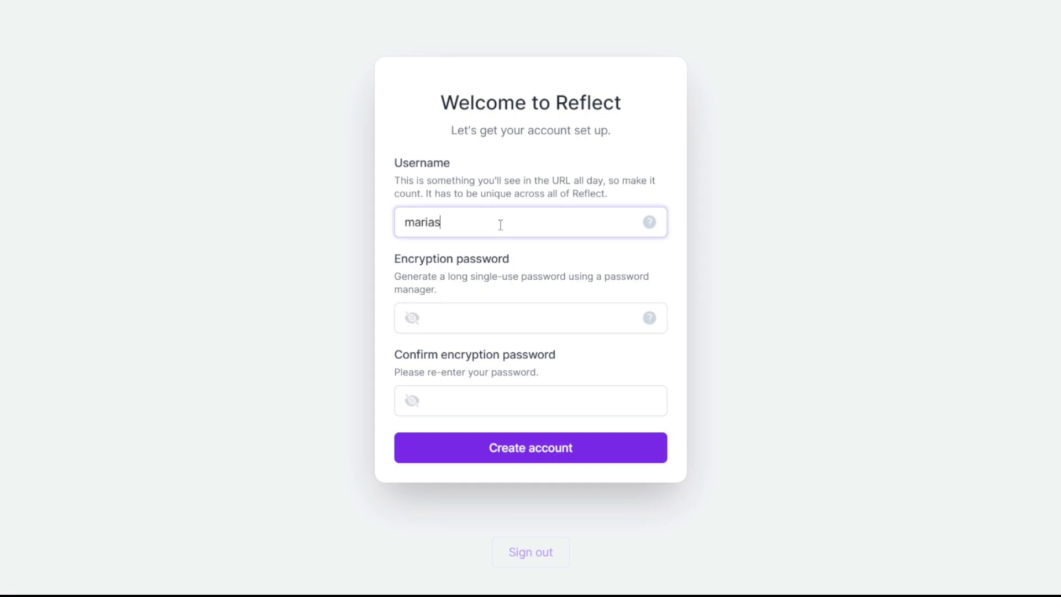
{"action": "type", "text": "mah"}
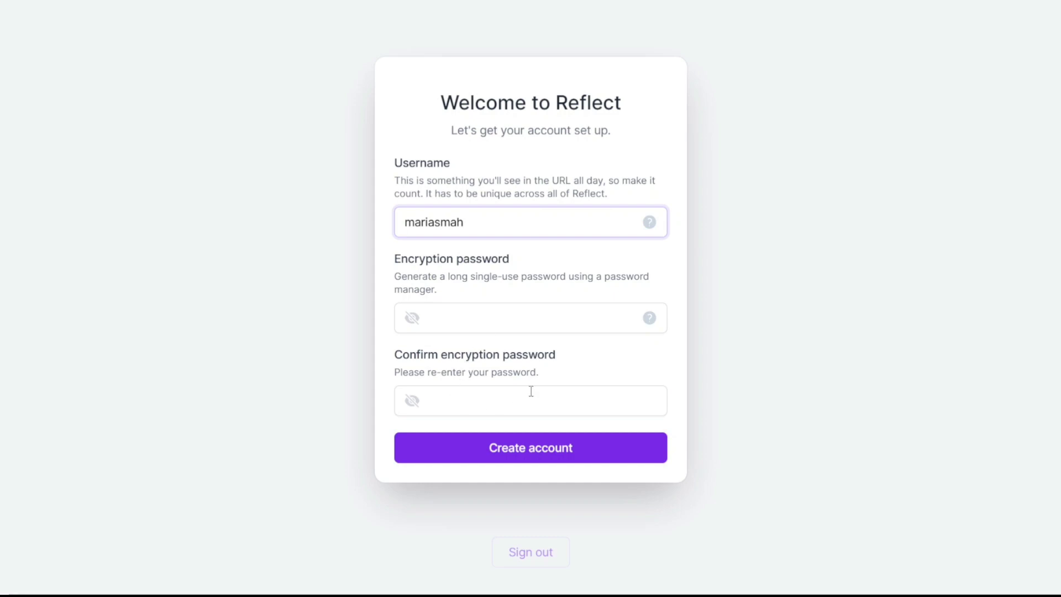
{"action": "key", "text": "Return"}
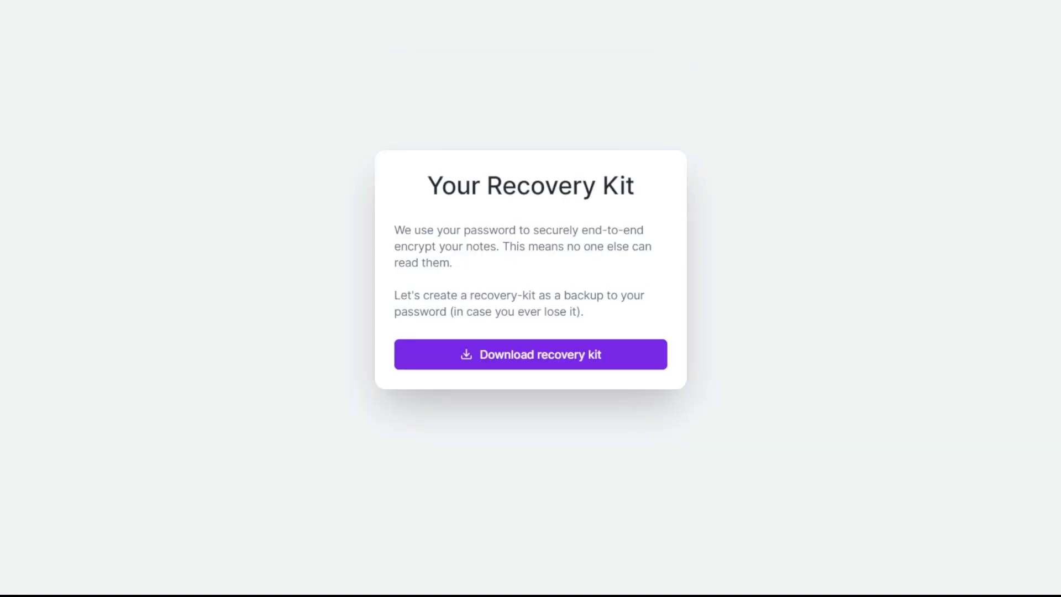
- Download the recovery kit and unlock Reflect with the encryption password
{"action": "left_click", "coordinate": [513, 353]}
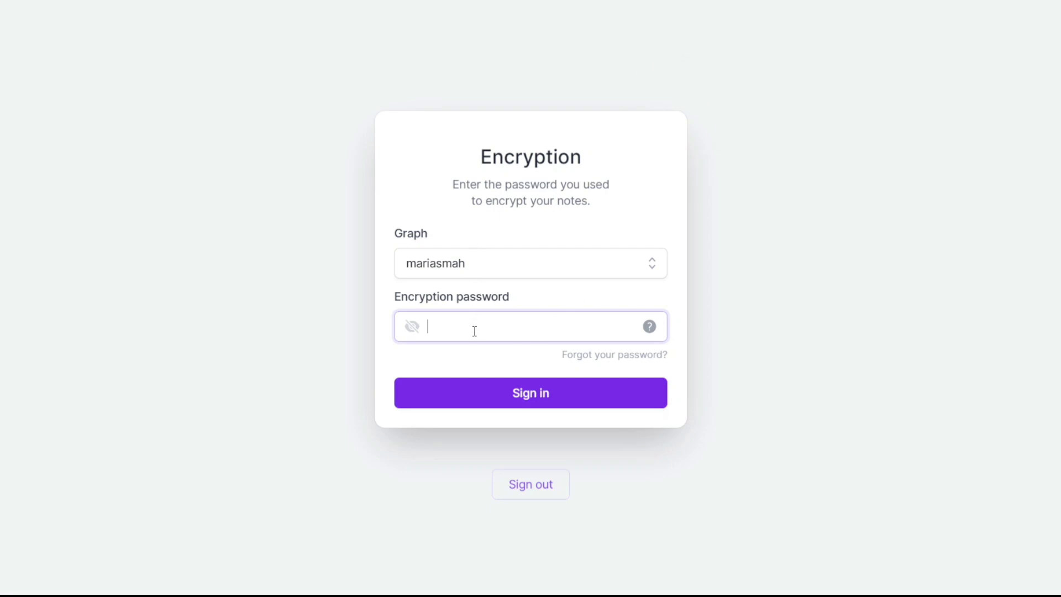
{"action": "type", "text": "•••"}
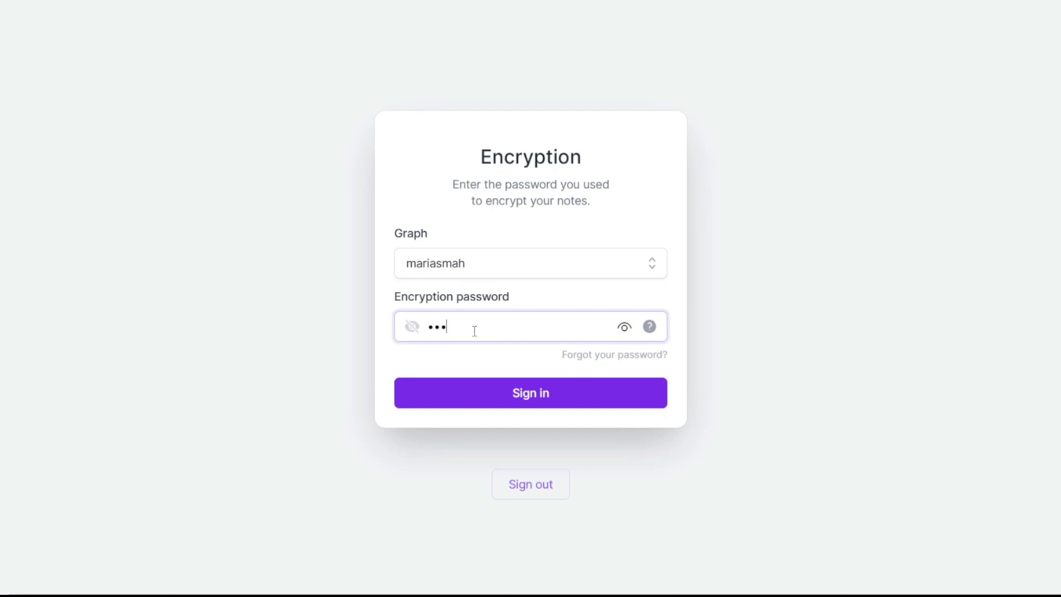
{"action": "type", "text": "••••••"}
{"action": "key", "text": "Return"}
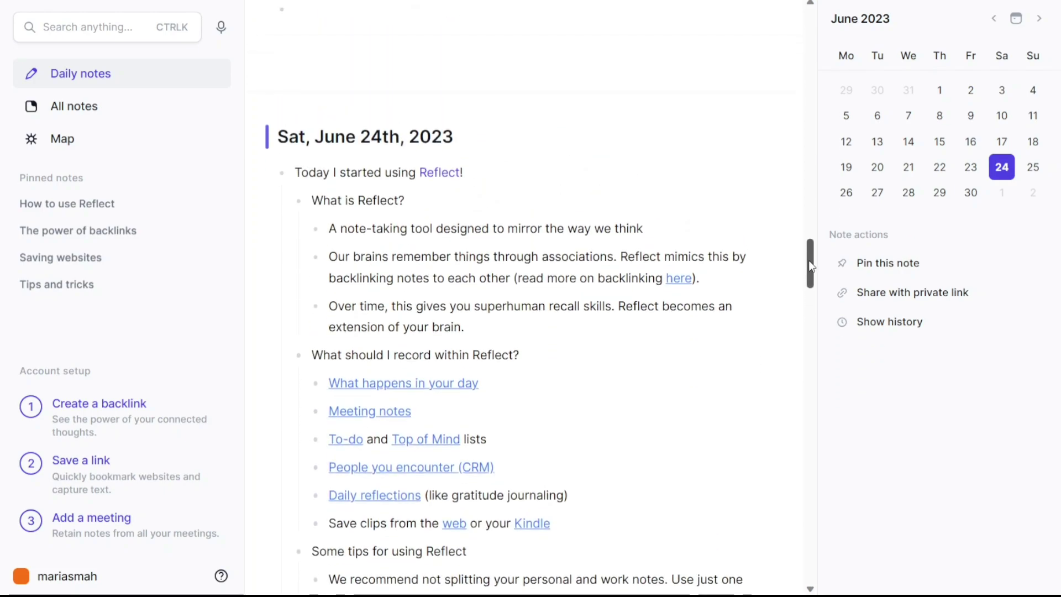
{"action": "mouse_move", "coordinate": [808, 286]}
{"action": "left_mouse_down"}
{"action": "mouse_move", "coordinate": [804, 253]}
{"action": "mouse_move", "coordinate": [804, 317]}
{"action": "mouse_move", "coordinate": [797, 254]}
{"action": "left_mouse_up"}
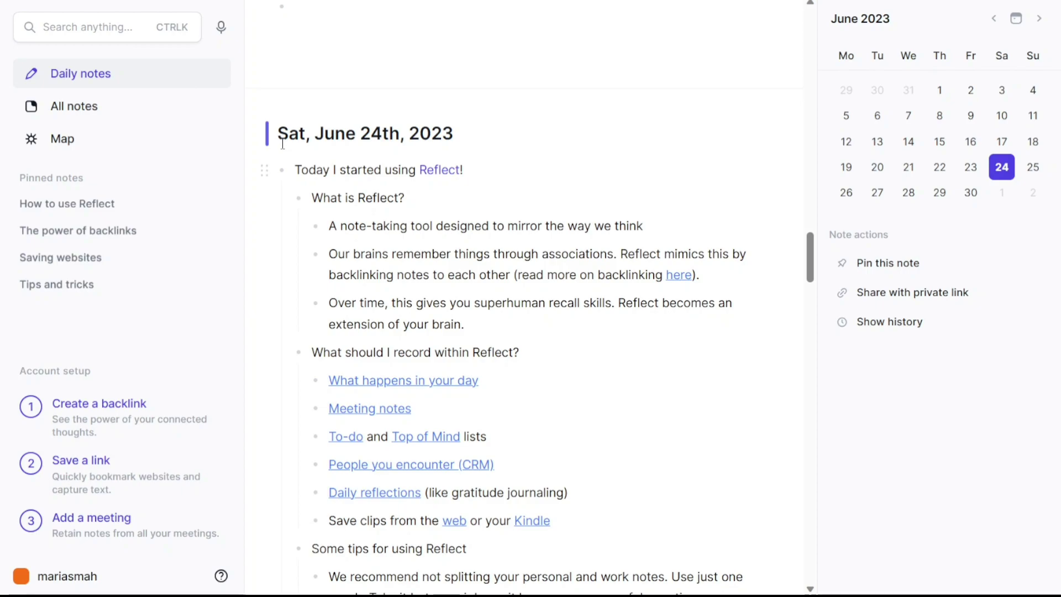
- Pin and then unpin the Sat, June 24th, 2023 note, then show All notes
{"action": "left_click_drag", "start_coordinate": [279, 135], "coordinate": [454, 134]}
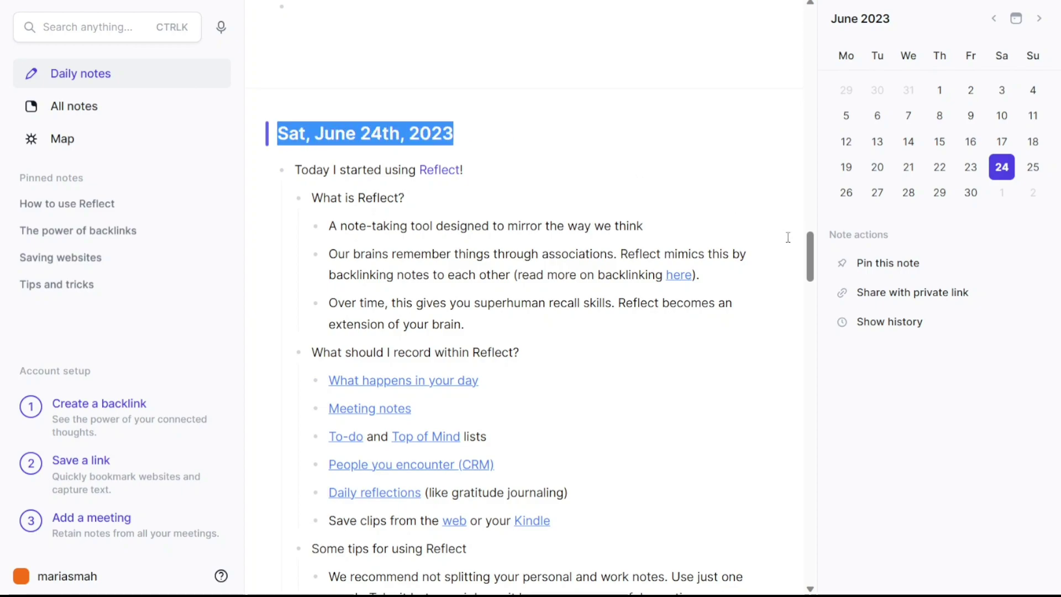
{"action": "mouse_move", "coordinate": [809, 249]}
{"action": "left_mouse_down"}
{"action": "mouse_move", "coordinate": [804, 228]}
{"action": "mouse_move", "coordinate": [806, 313]}
{"action": "left_mouse_up"}
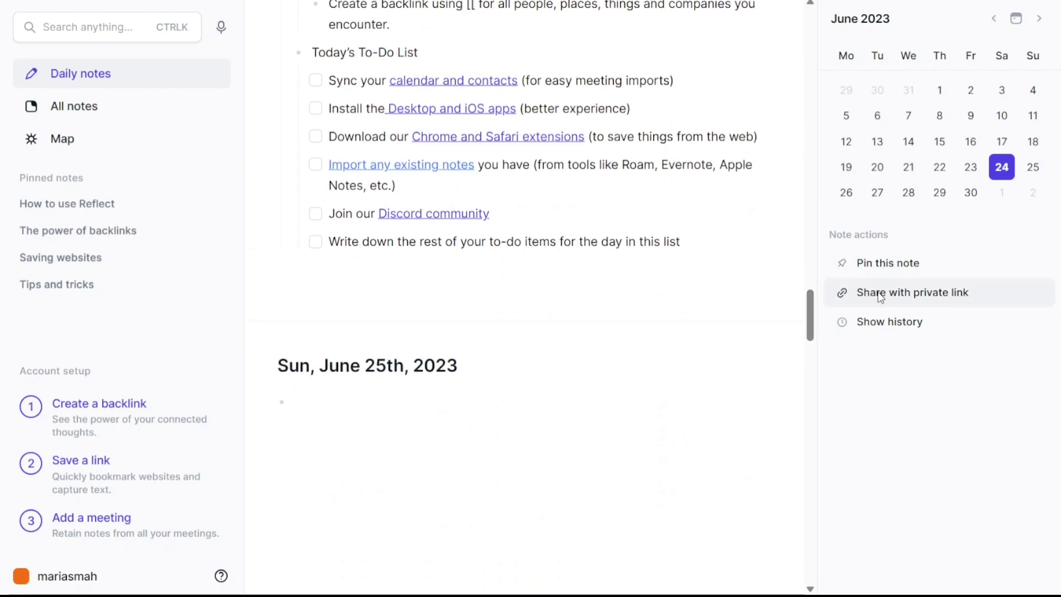
{"action": "left_click", "coordinate": [880, 264]}
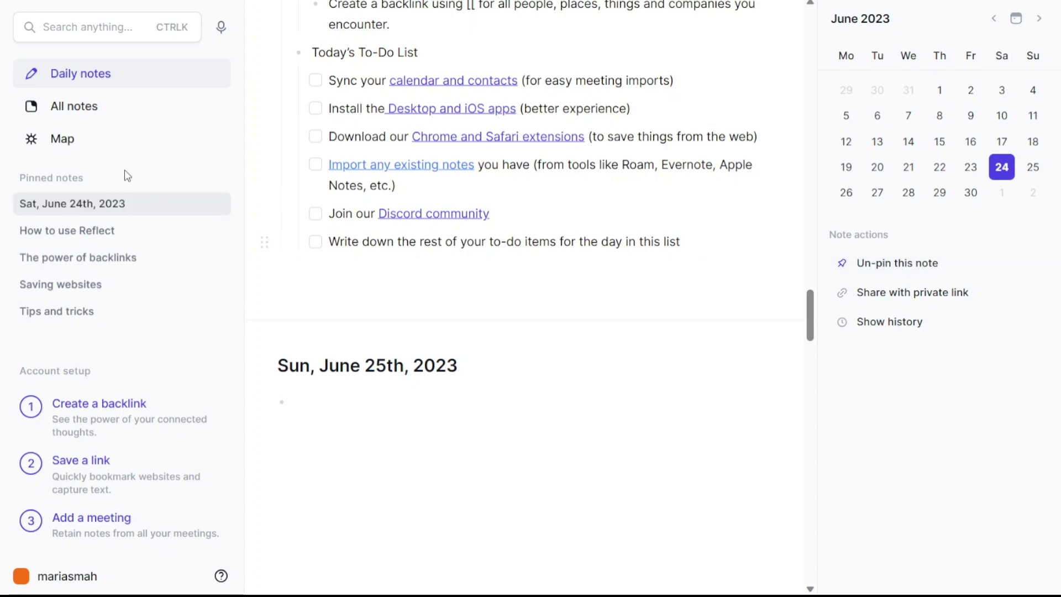
{"action": "left_click", "coordinate": [908, 265]}
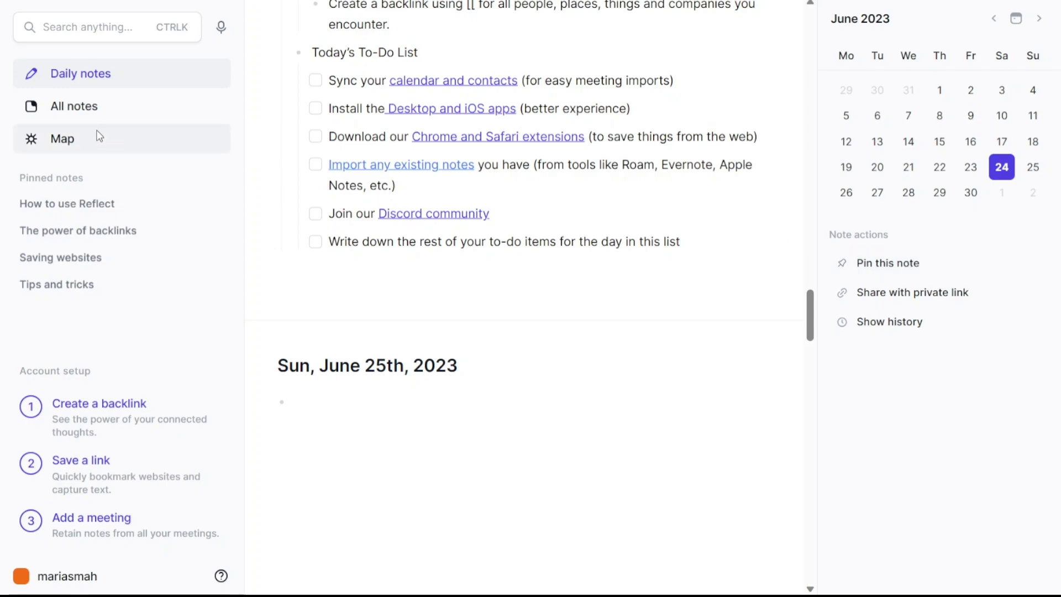
{"action": "left_click", "coordinate": [84, 114]}
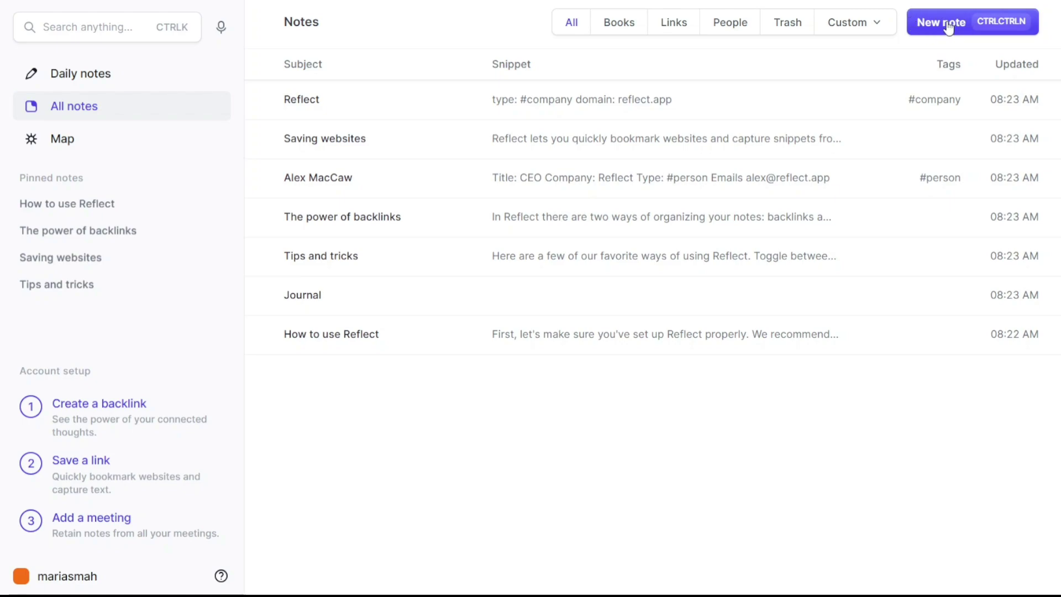
- Browse the notes map, previewing The power of backlinks and the June 24th note
{"action": "left_click", "coordinate": [105, 150]}
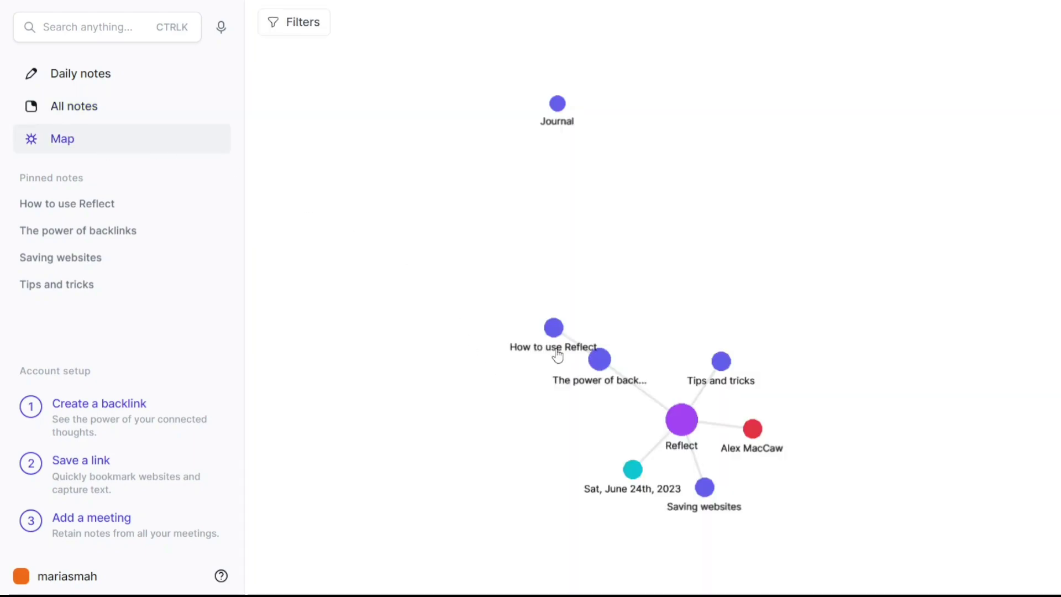
{"action": "left_click_drag", "start_coordinate": [553, 334], "coordinate": [500, 344]}
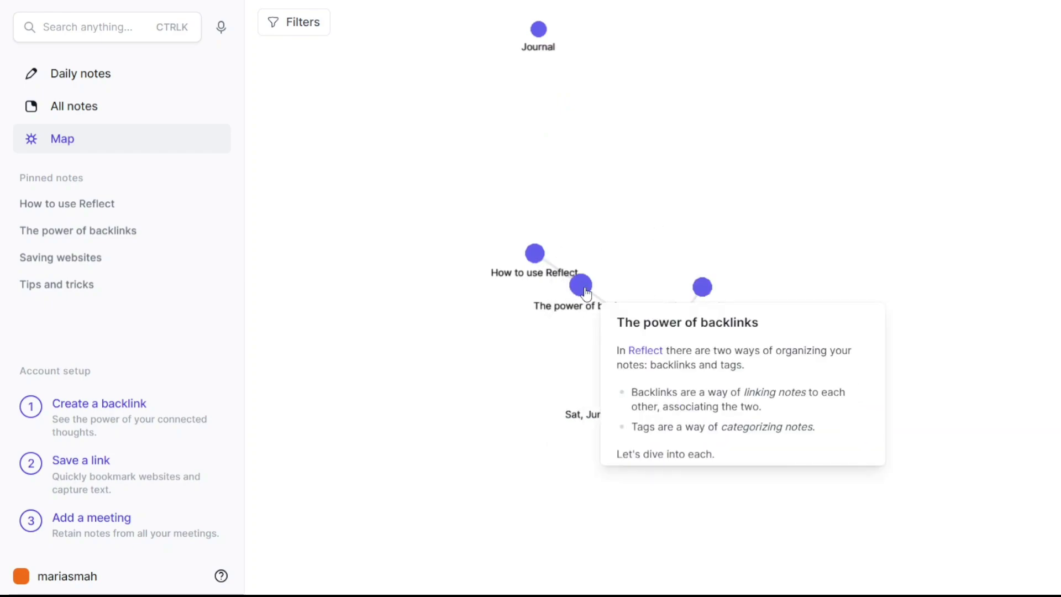
{"action": "left_click", "coordinate": [581, 285]}
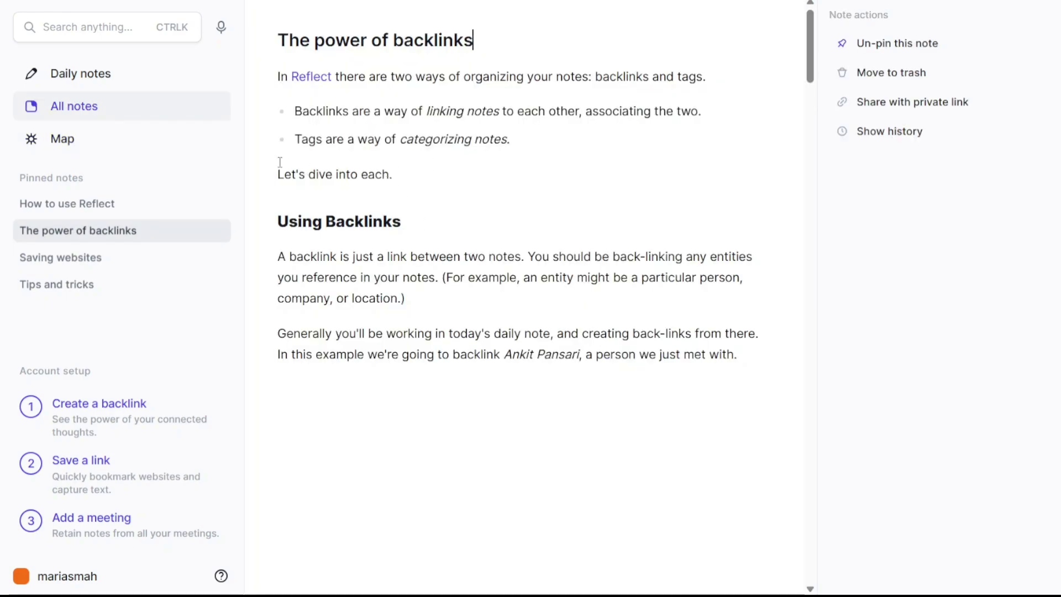
{"action": "left_click", "coordinate": [123, 139]}
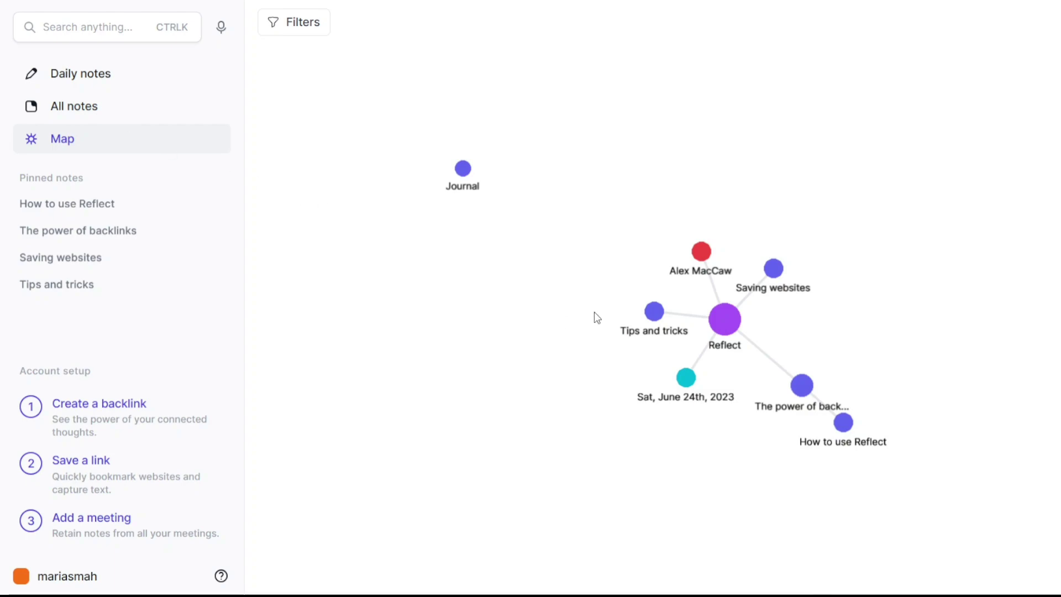
{"action": "left_click", "coordinate": [687, 382]}
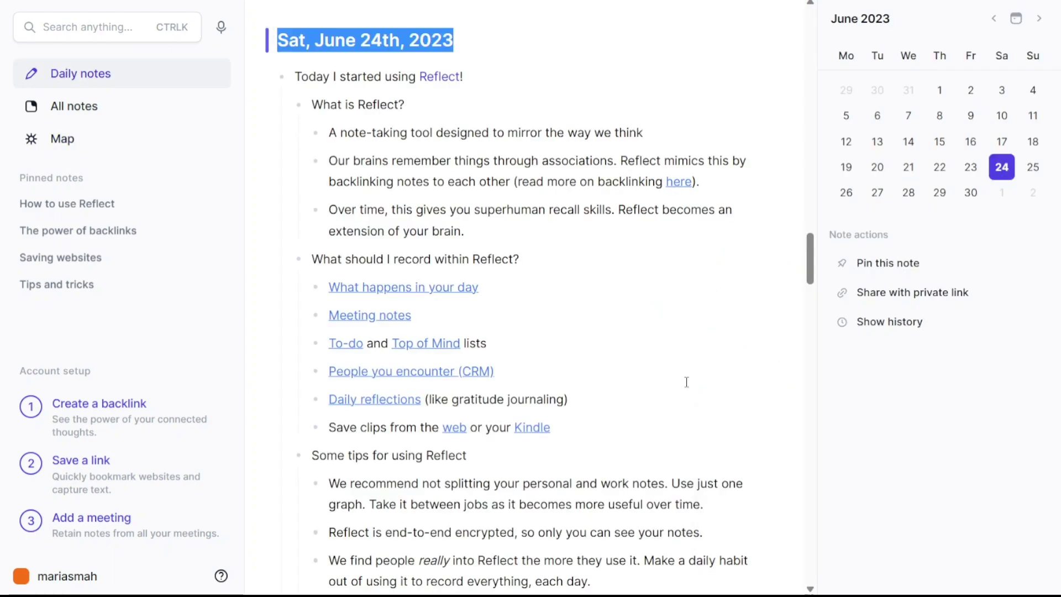
{"action": "left_click", "coordinate": [74, 129]}
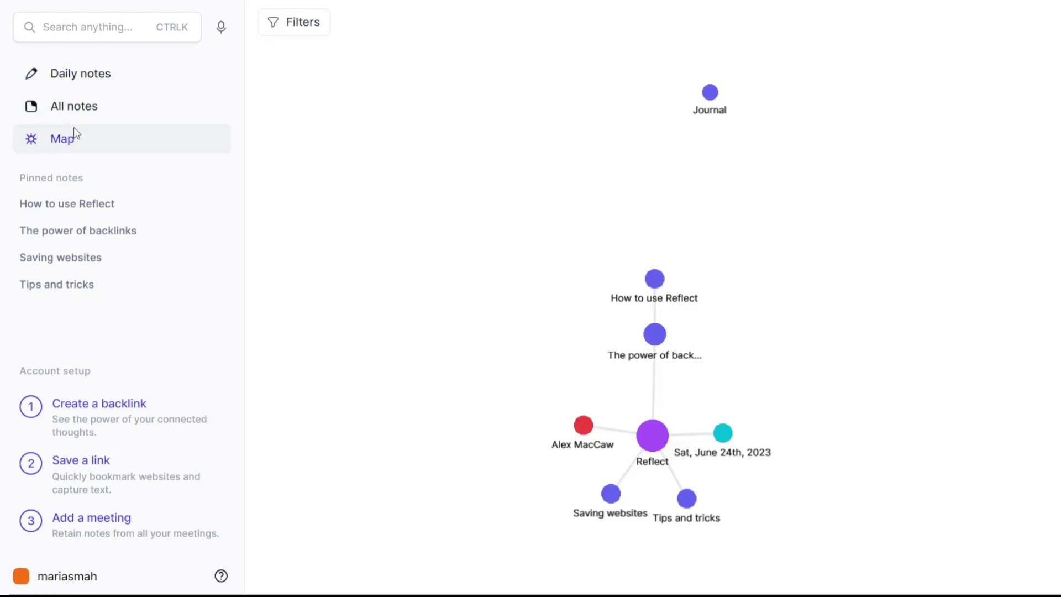
- Unpin and re-pin How to use Reflect, then return to today's daily note
{"action": "left_click", "coordinate": [664, 283]}
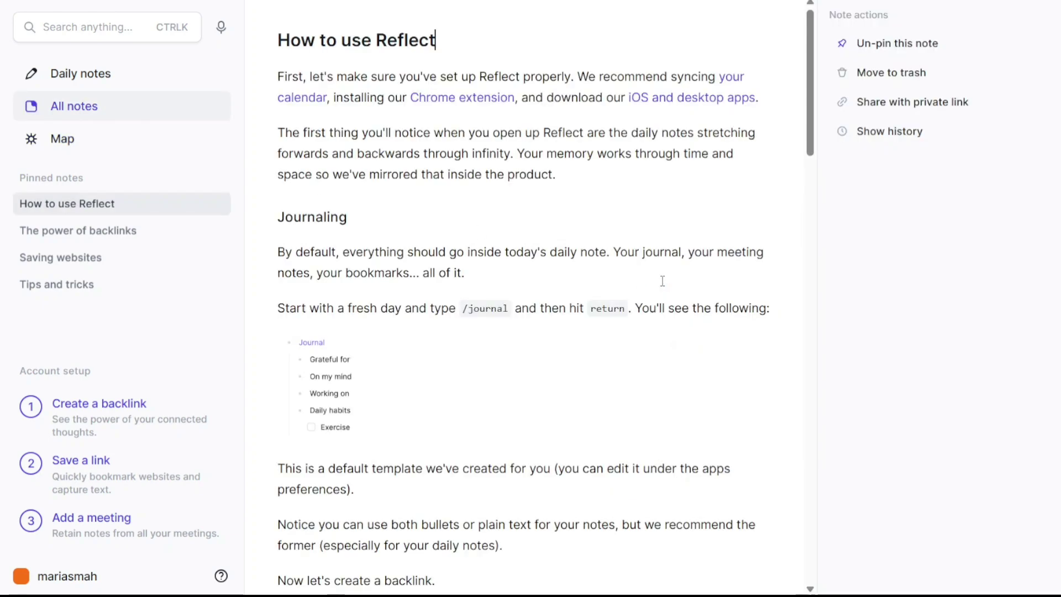
{"action": "left_click", "coordinate": [885, 51]}
{"action": "mouse_move", "coordinate": [312, 217]}
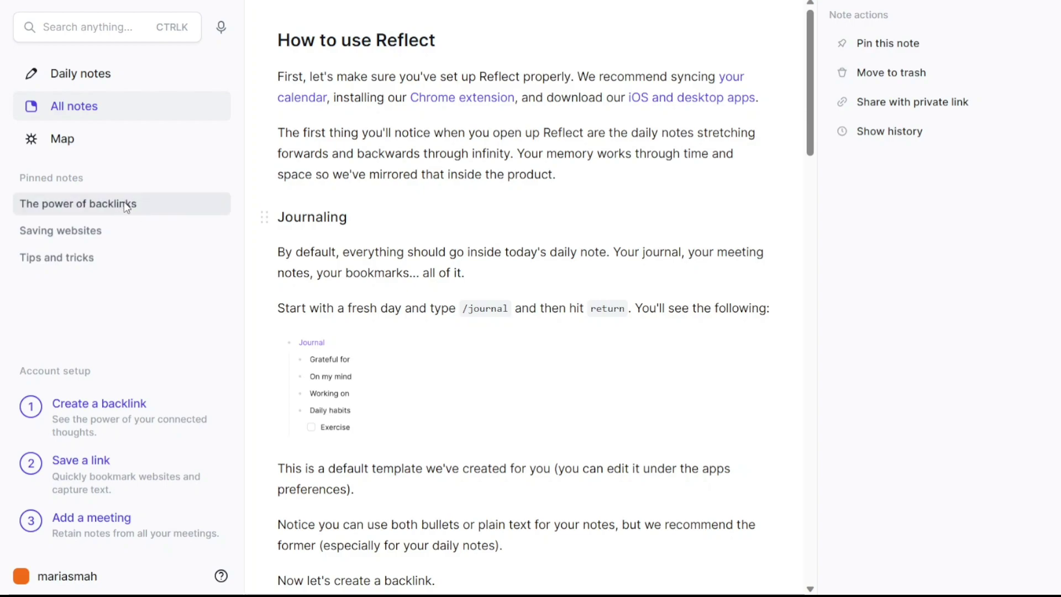
{"action": "left_click", "coordinate": [943, 45]}
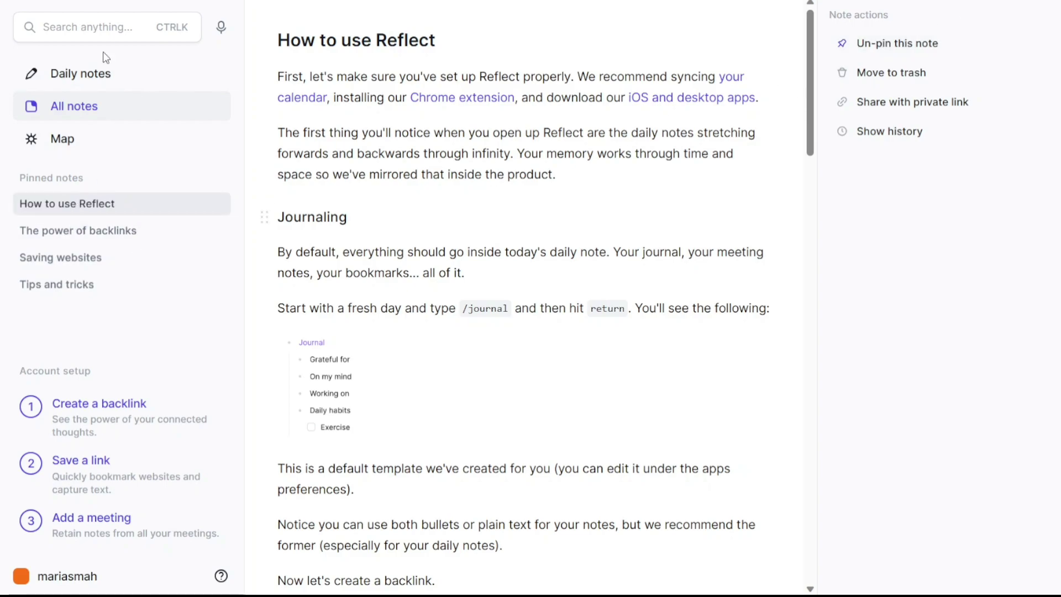
{"action": "left_click", "coordinate": [90, 62]}
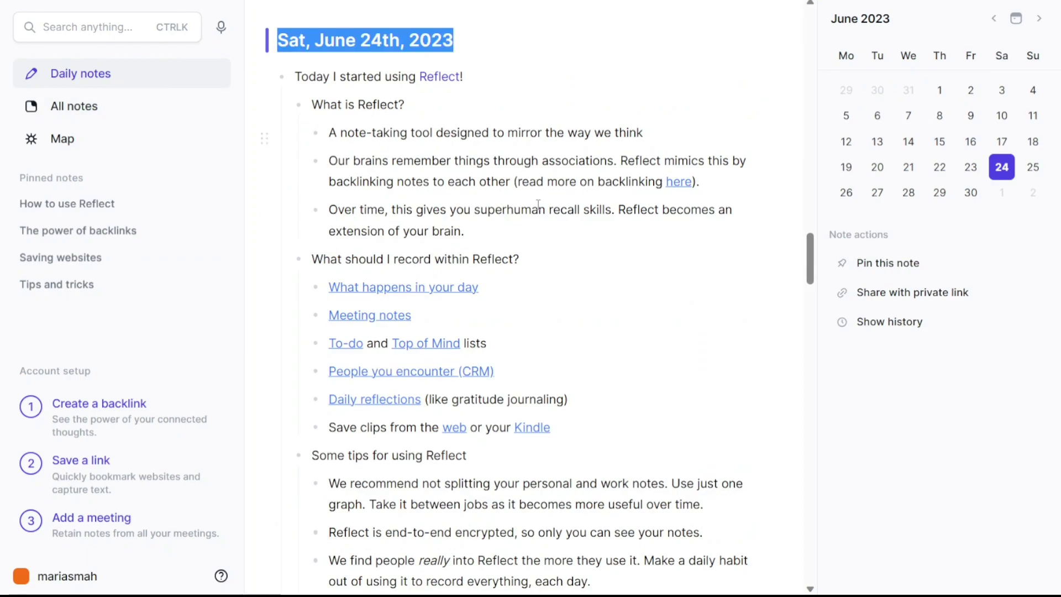
{"action": "left_click", "coordinate": [576, 161]}
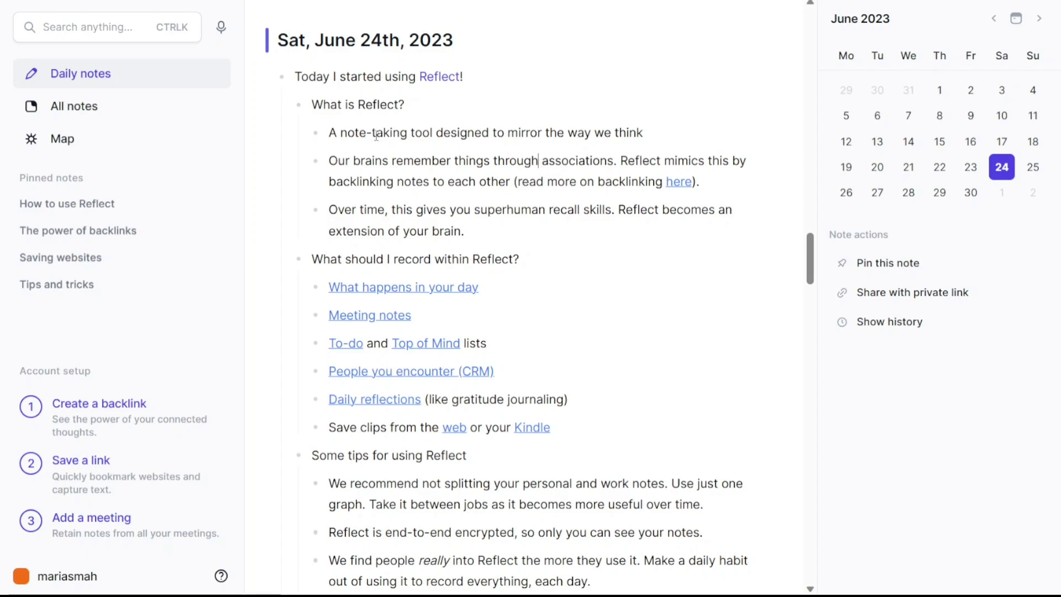
- Select 'A note-taking' in the daily note, then show the All notes list
{"action": "left_click_drag", "start_coordinate": [374, 134], "coordinate": [329, 133]}
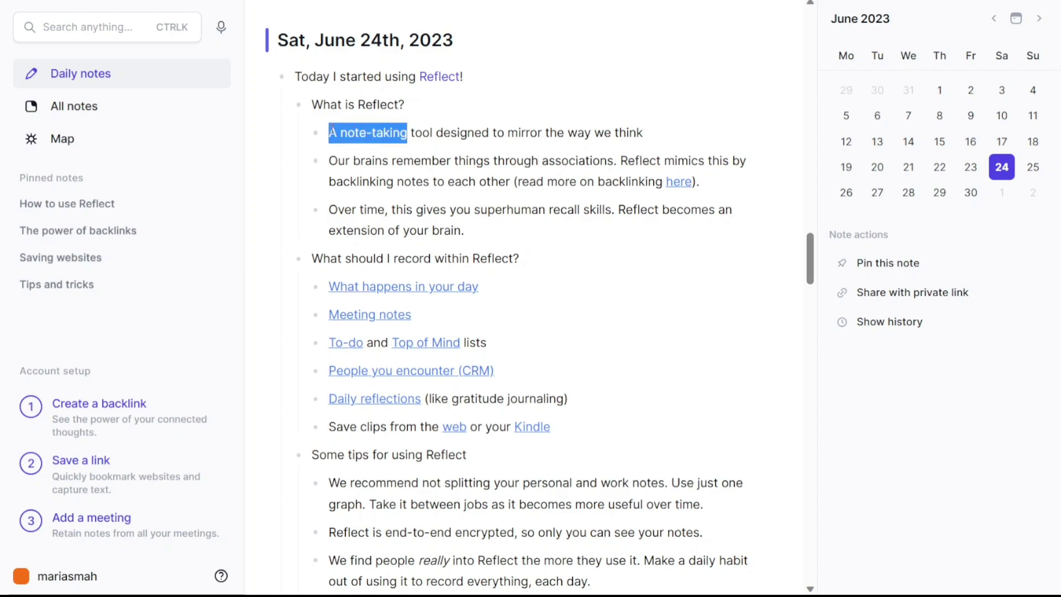
{"action": "left_click", "coordinate": [88, 116]}
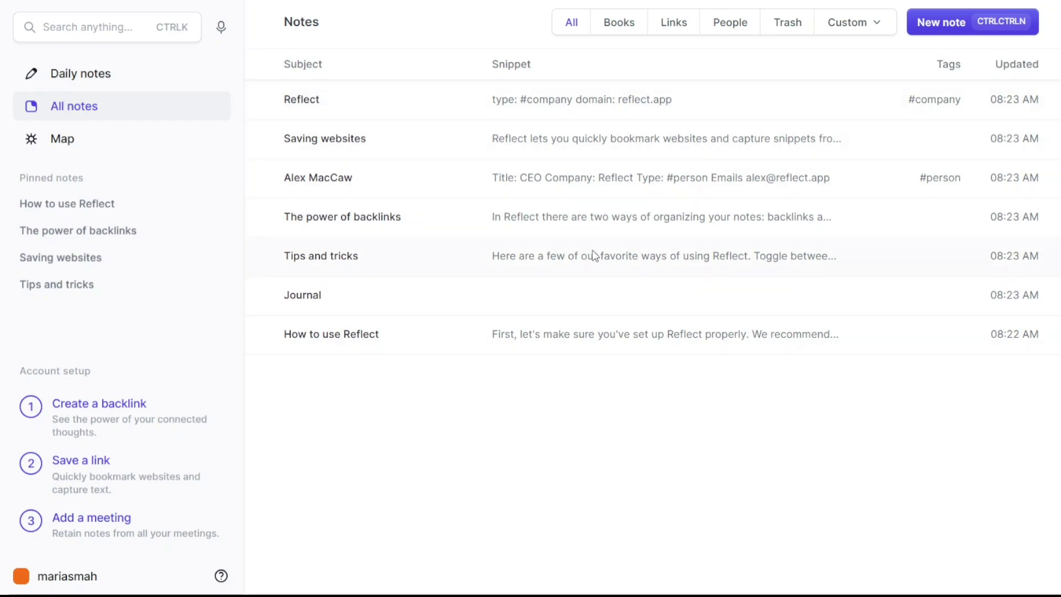
- Create a new note headed 'Title' with the body line 'Text'
{"action": "left_click", "coordinate": [956, 33]}
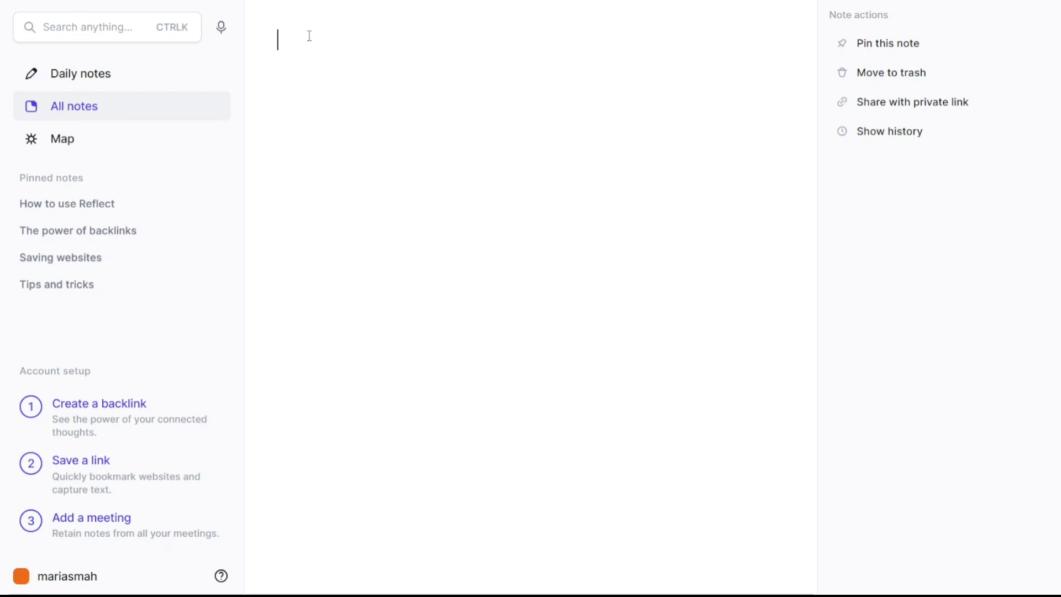
{"action": "type", "text": "Ti"}
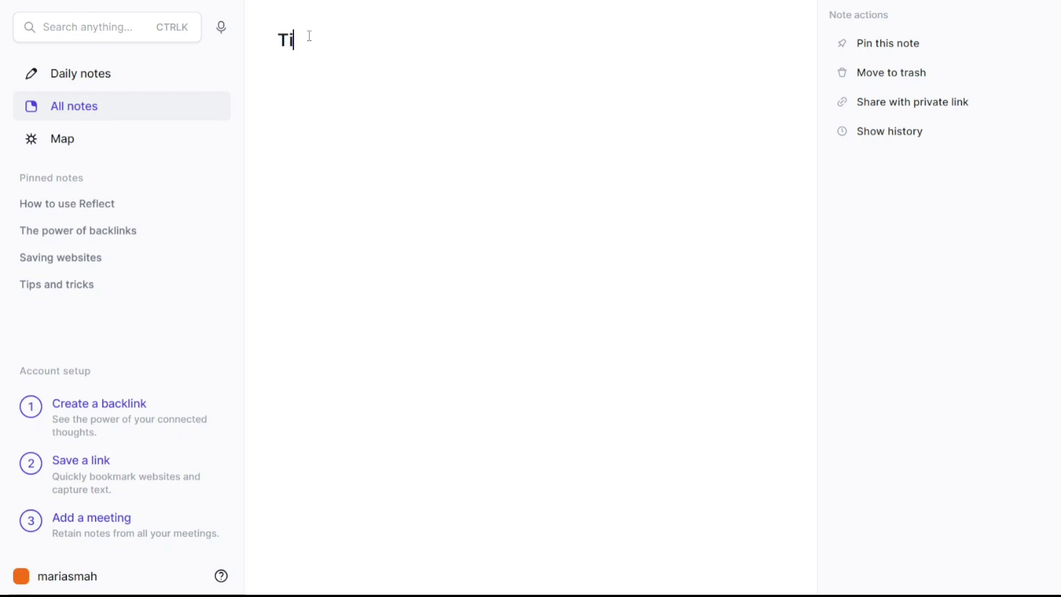
{"action": "type", "text": "tle"}
{"action": "key", "text": "Return"}
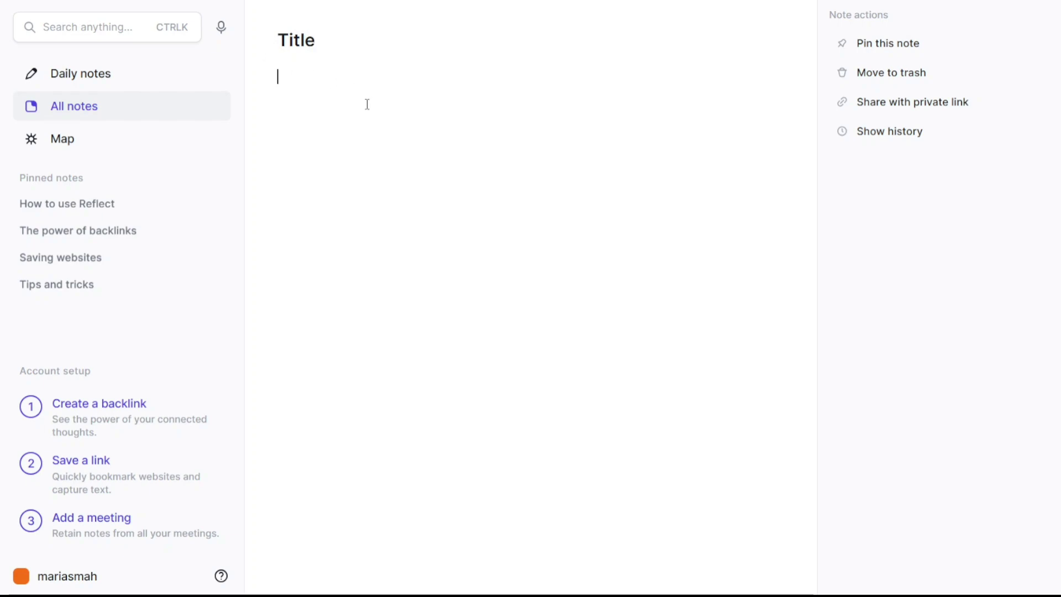
{"action": "type", "text": "ffef"}
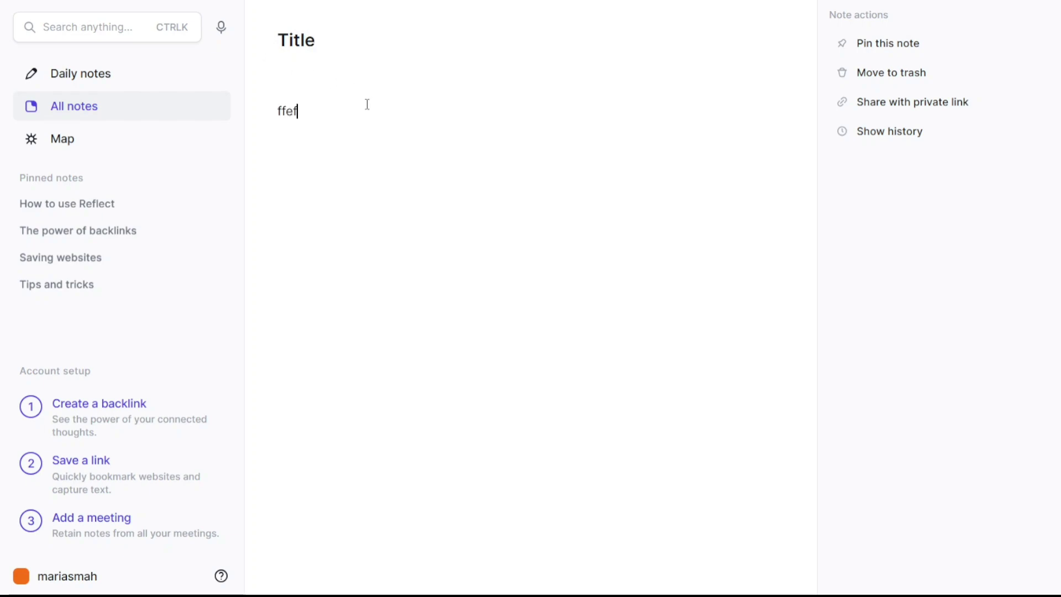
{"action": "key", "text": "BackSpace"}
{"action": "key", "text": "BackSpace"}
{"action": "key", "text": "BackSpace"}
{"action": "key", "text": "BackSpace"}
{"action": "type", "text": "Tex"}
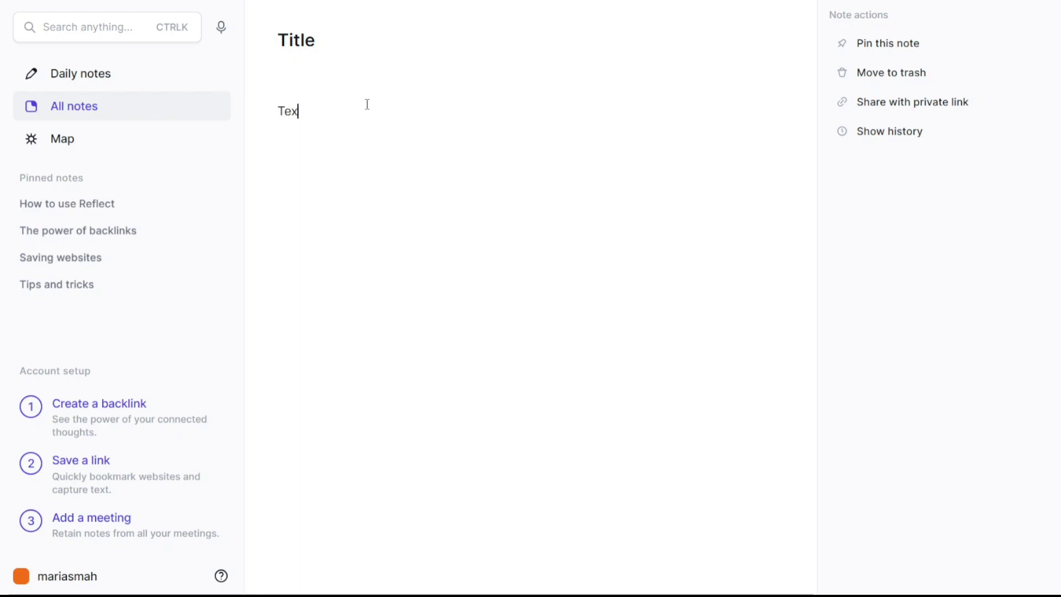
{"action": "type", "text": "t"}
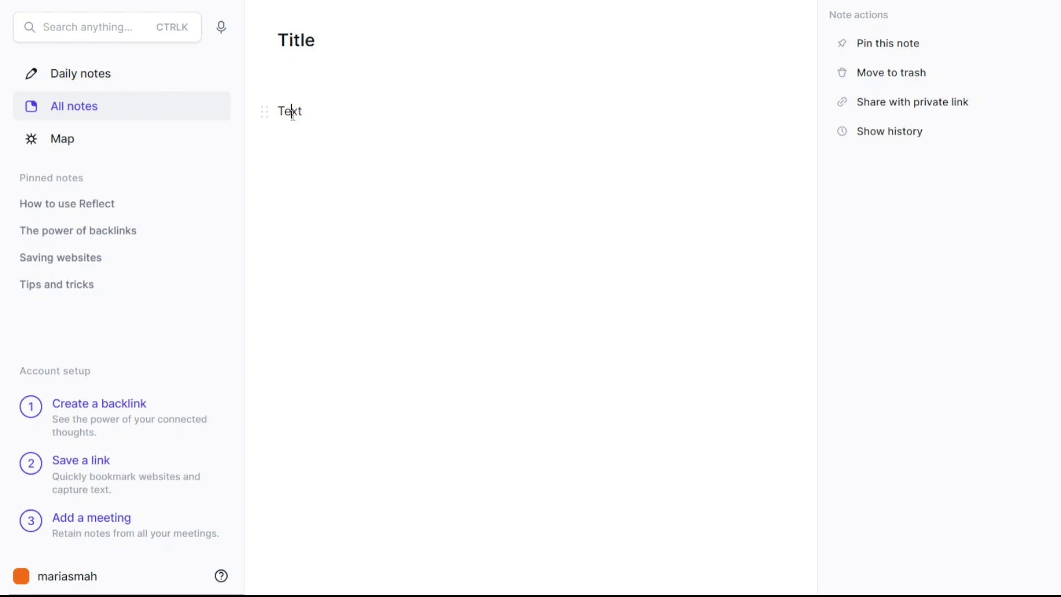
{"action": "double_click", "coordinate": [292, 110]}
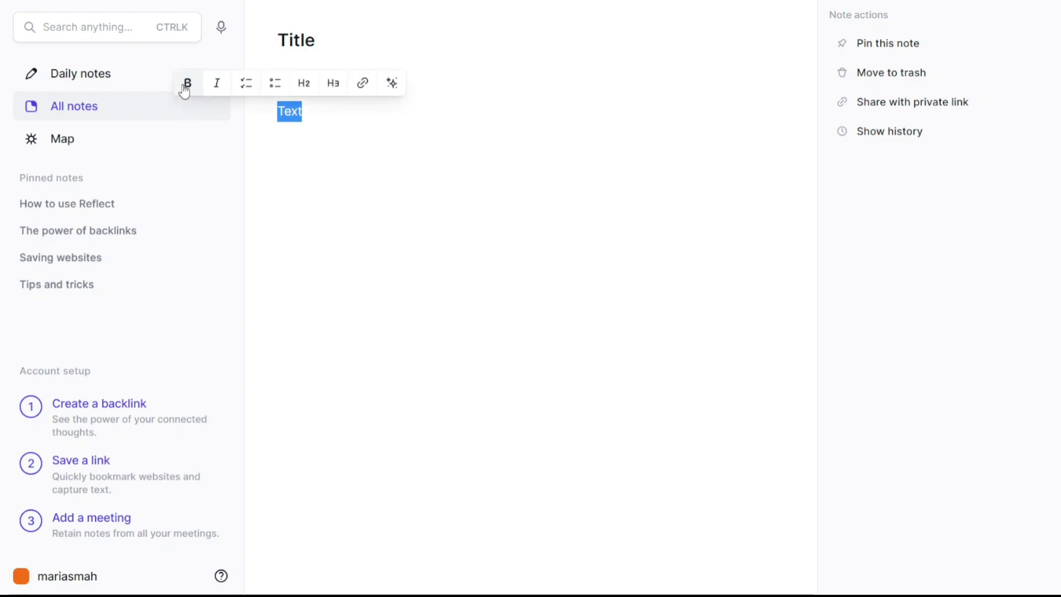
{"action": "left_click", "coordinate": [245, 87]}
{"action": "left_click", "coordinate": [289, 90]}
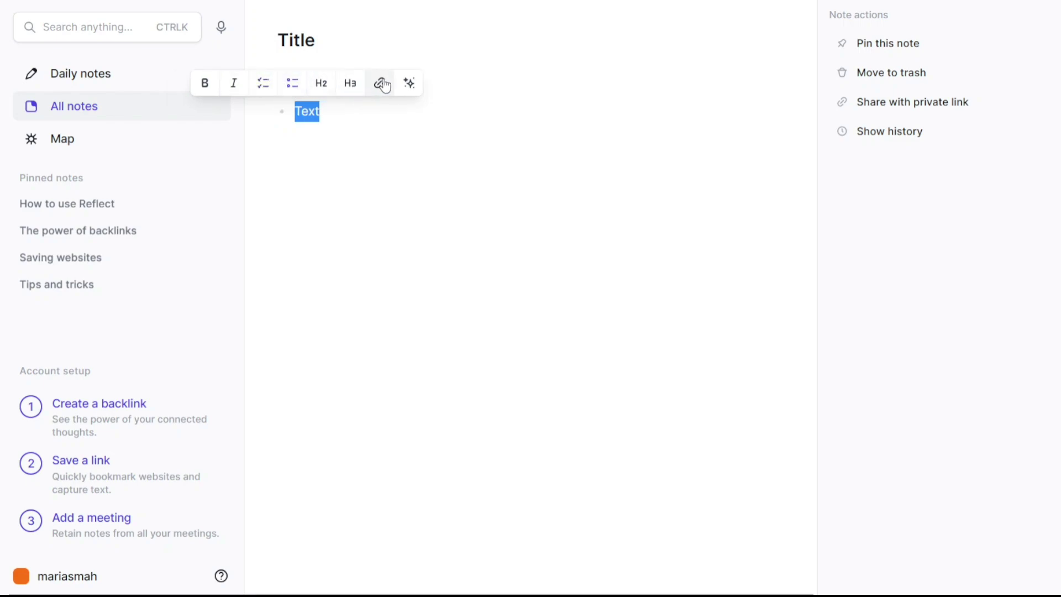
{"action": "left_click", "coordinate": [293, 90]}
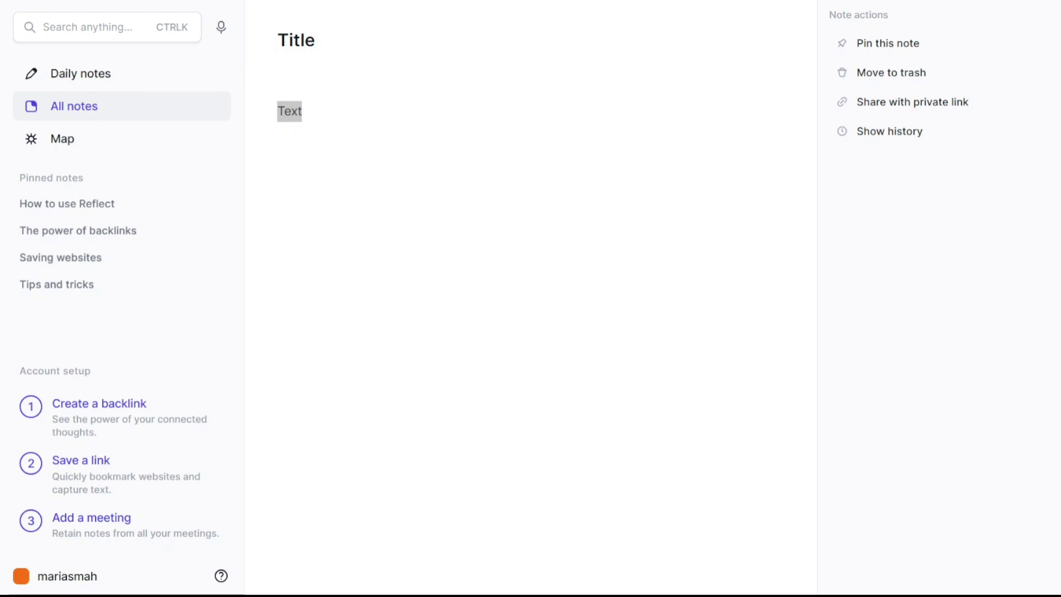
- Add a 'wikipedia' line below Text, linked to wikipedia.com
{"action": "left_click", "coordinate": [592, 185]}
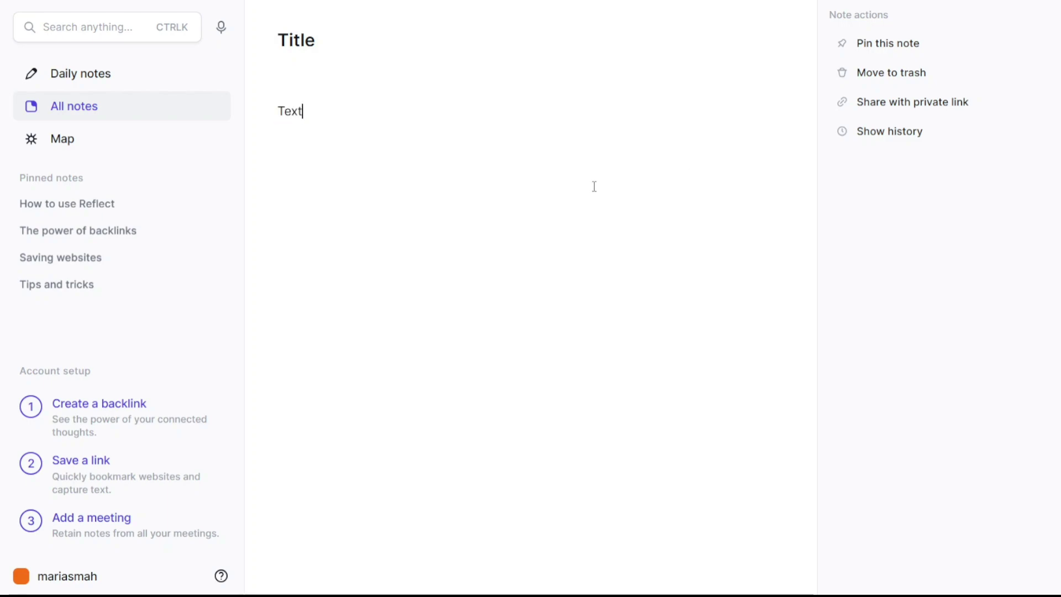
{"action": "key", "text": "Return"}
{"action": "key", "text": "Return"}
{"action": "type", "text": "wikipedia"}
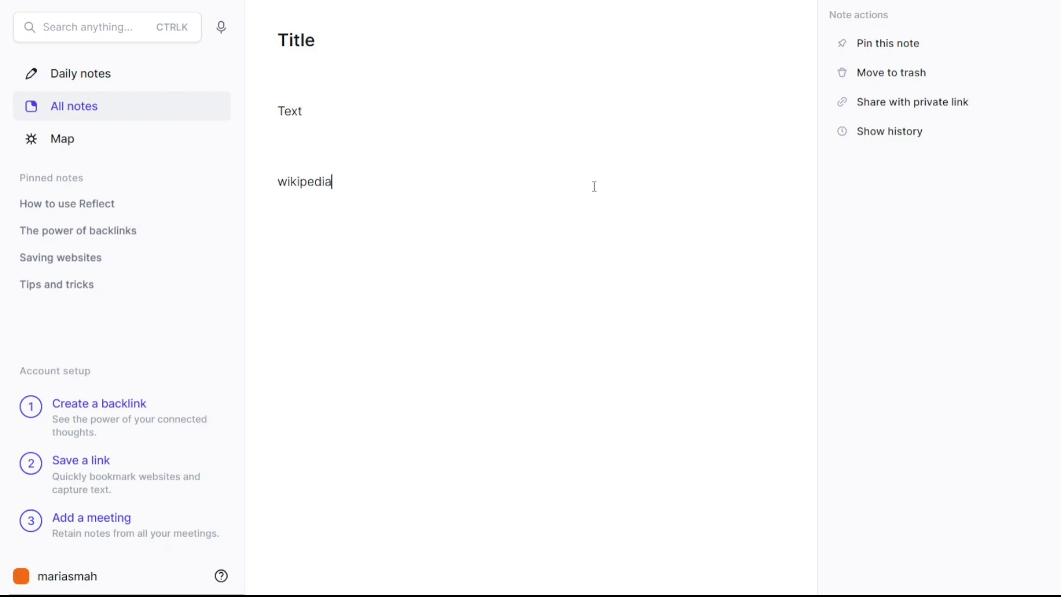
{"action": "double_click", "coordinate": [316, 183]}
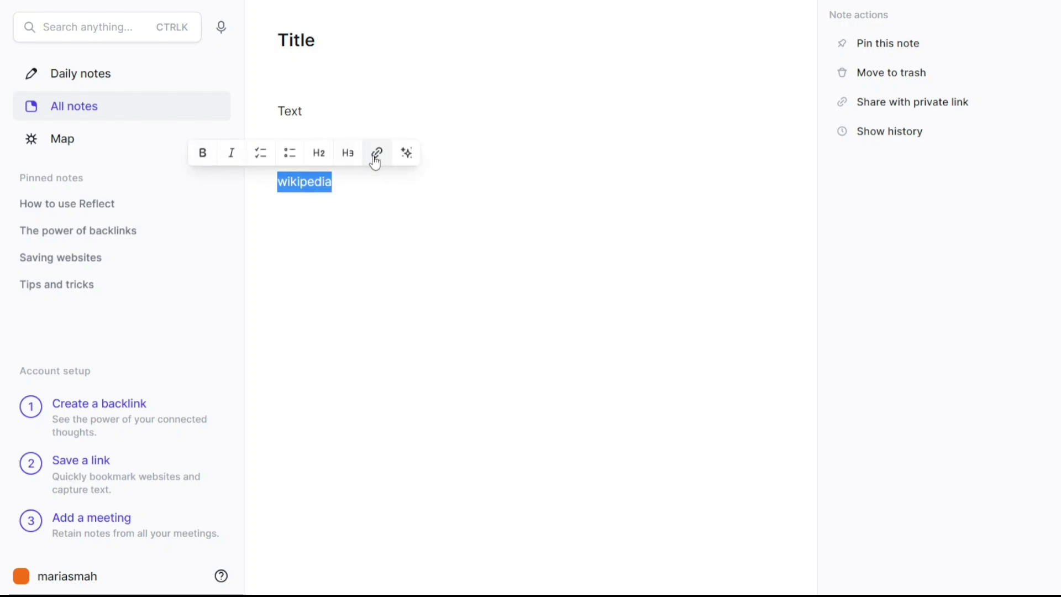
{"action": "left_click", "coordinate": [376, 158]}
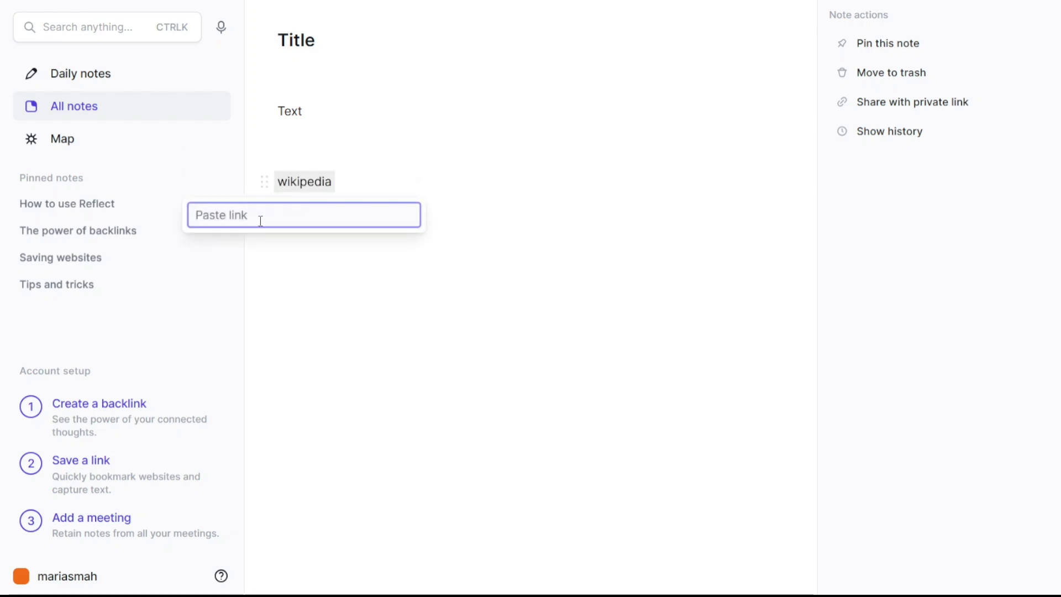
{"action": "type", "text": "wikipedia"}
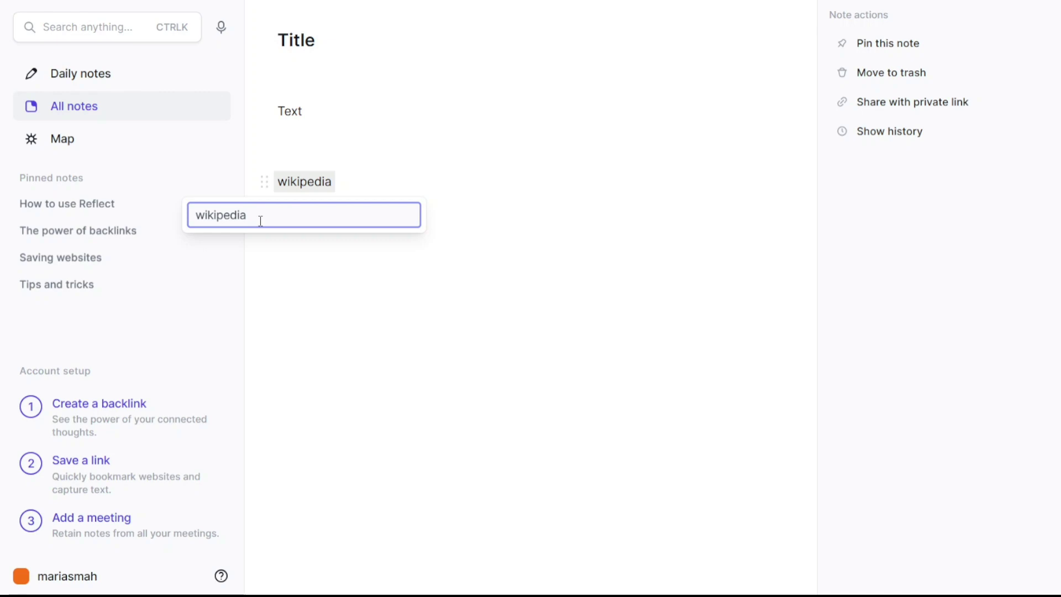
{"action": "type", "text": ".com"}
{"action": "key", "text": "Return"}
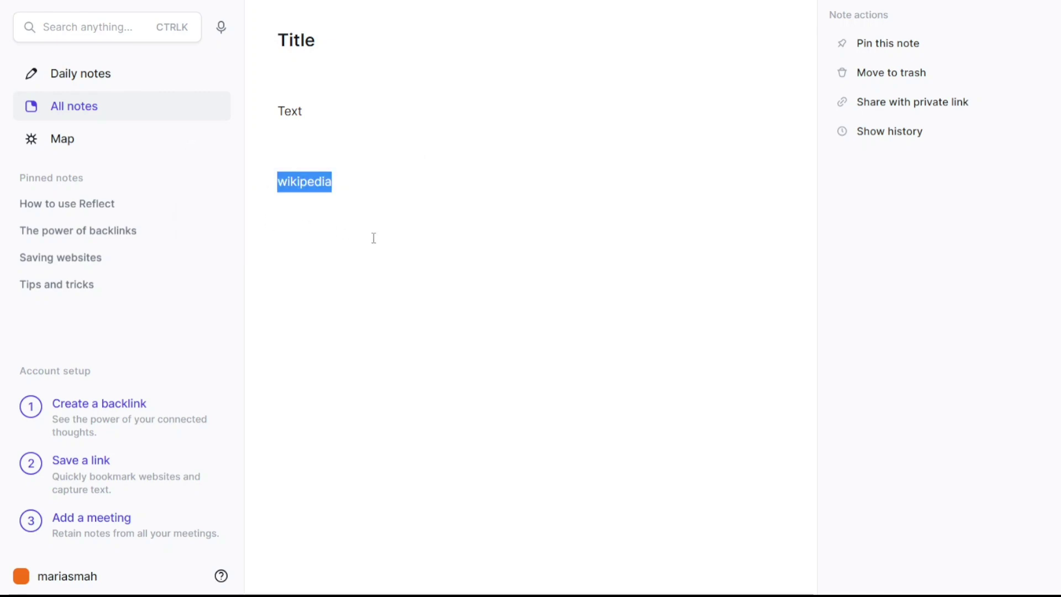
{"action": "left_click", "coordinate": [395, 226]}
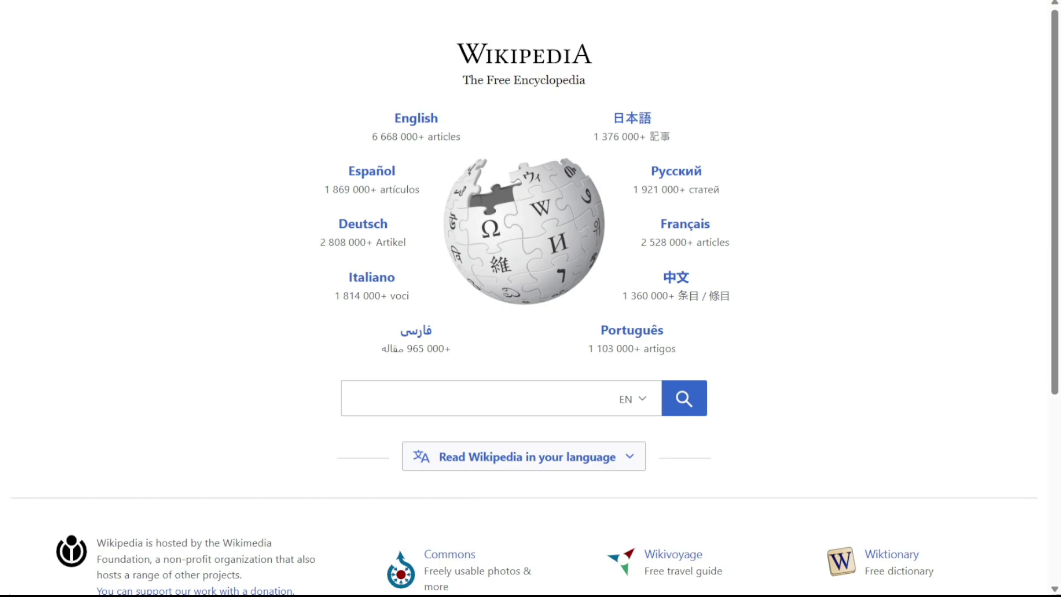
- Paste the Chaucer border collie paragraph and have AI write a next paragraph
{"action": "left_click", "coordinate": [549, 177]}
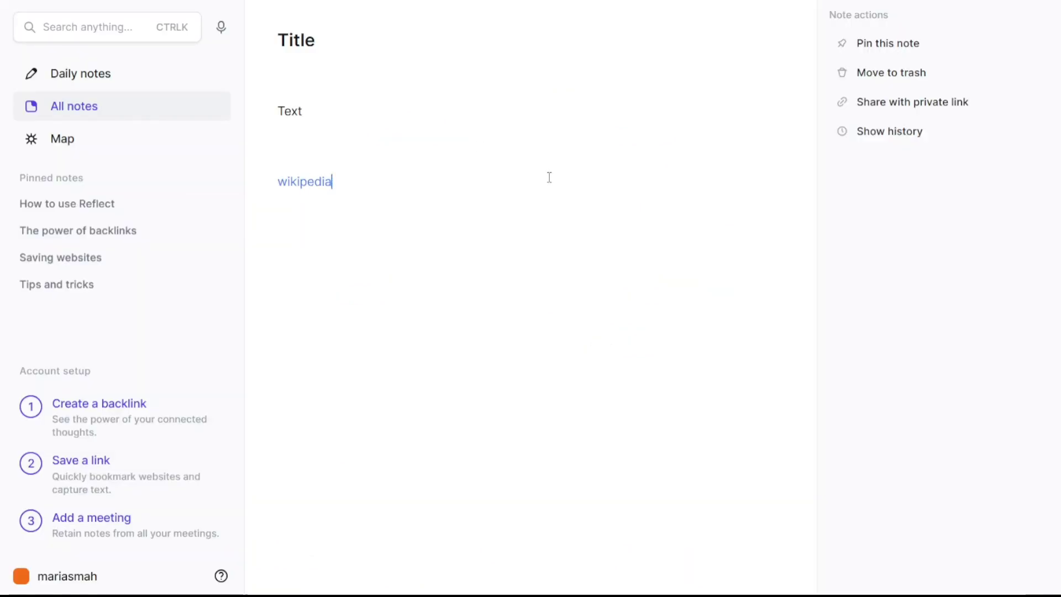
{"action": "type", "text": "A border collie named Chaucer is scouring his backyard, searching for his owner Samantha, who has gone missing. It's a brisk Autumn day in Ohio, with the leaves changing color. Chaucer believes he spots Samantha behind a stump, but it turns out to be a beehive, and he gets stung."}
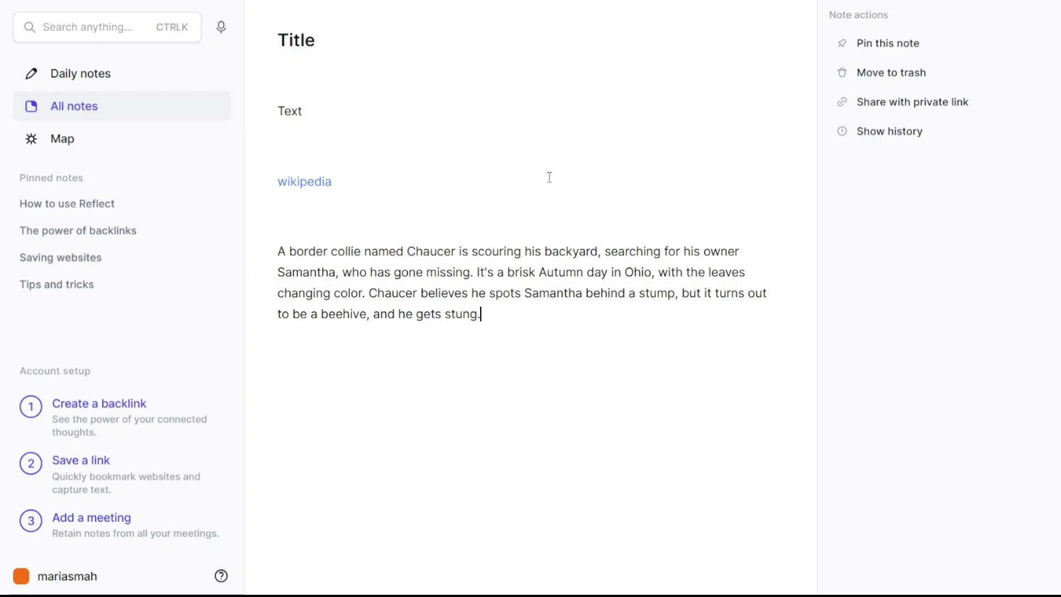
{"action": "left_click_drag", "start_coordinate": [484, 316], "coordinate": [280, 252]}
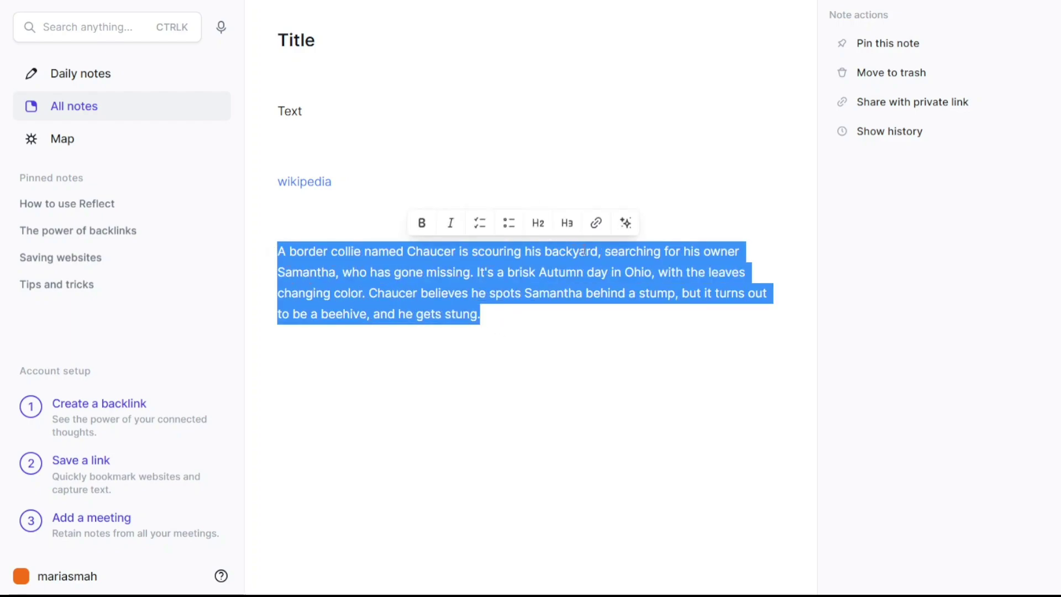
{"action": "left_click", "coordinate": [627, 224]}
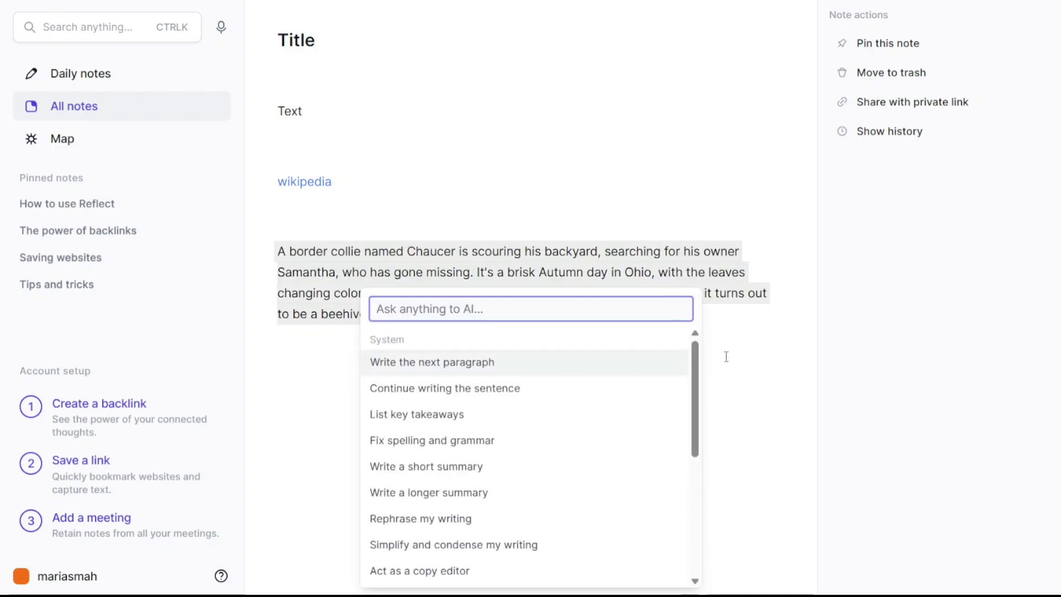
{"action": "mouse_move", "coordinate": [697, 395]}
{"action": "left_mouse_down"}
{"action": "mouse_move", "coordinate": [692, 509]}
{"action": "mouse_move", "coordinate": [685, 393]}
{"action": "left_mouse_up"}
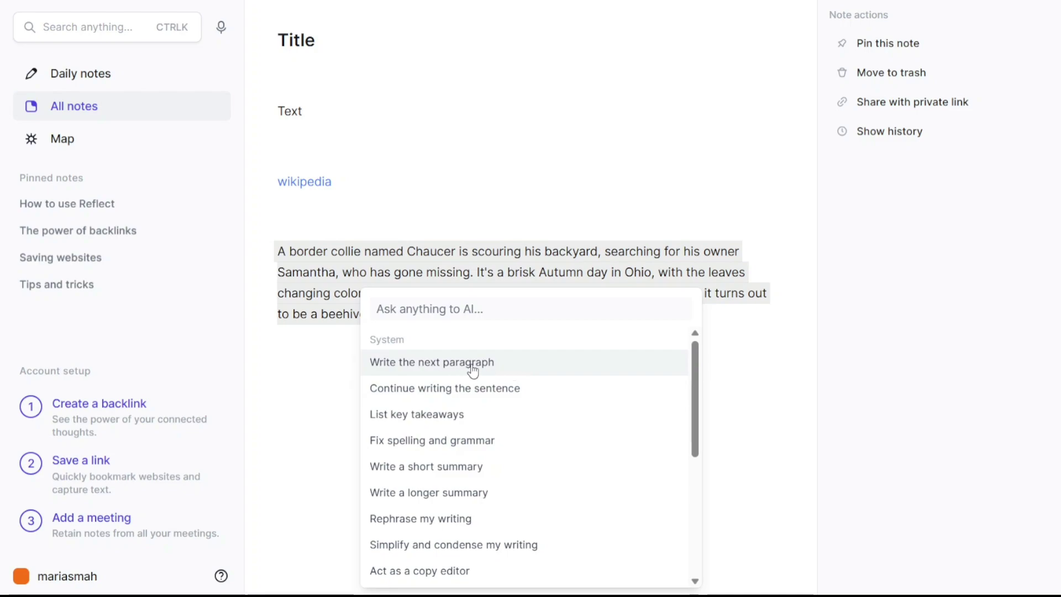
{"action": "left_click", "coordinate": [510, 370]}
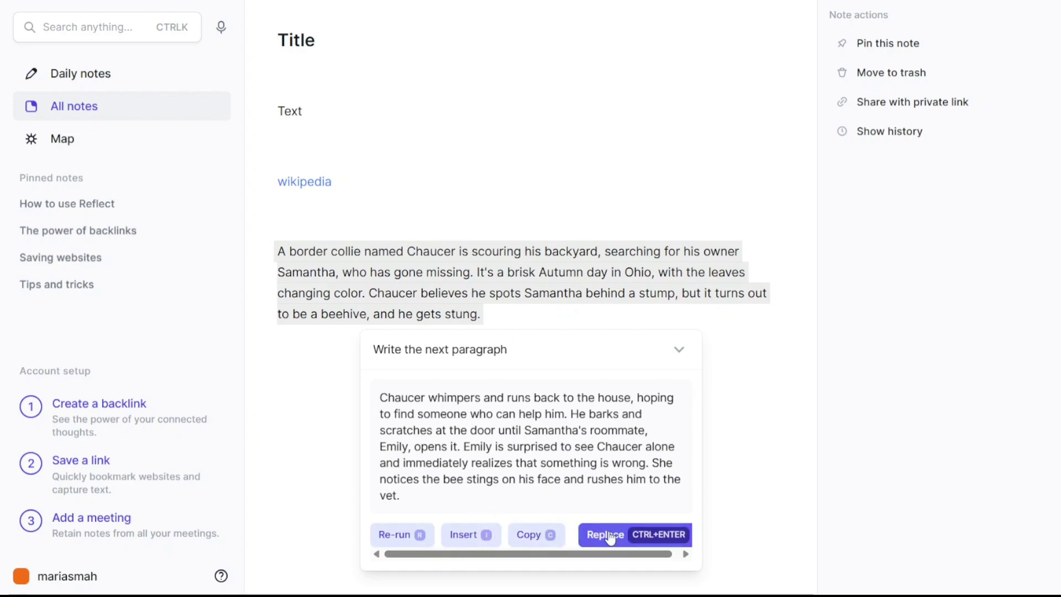
{"action": "mouse_move", "coordinate": [635, 554]}
{"action": "left_mouse_down"}
{"action": "mouse_move", "coordinate": [669, 556]}
{"action": "mouse_move", "coordinate": [594, 562]}
{"action": "left_mouse_up"}
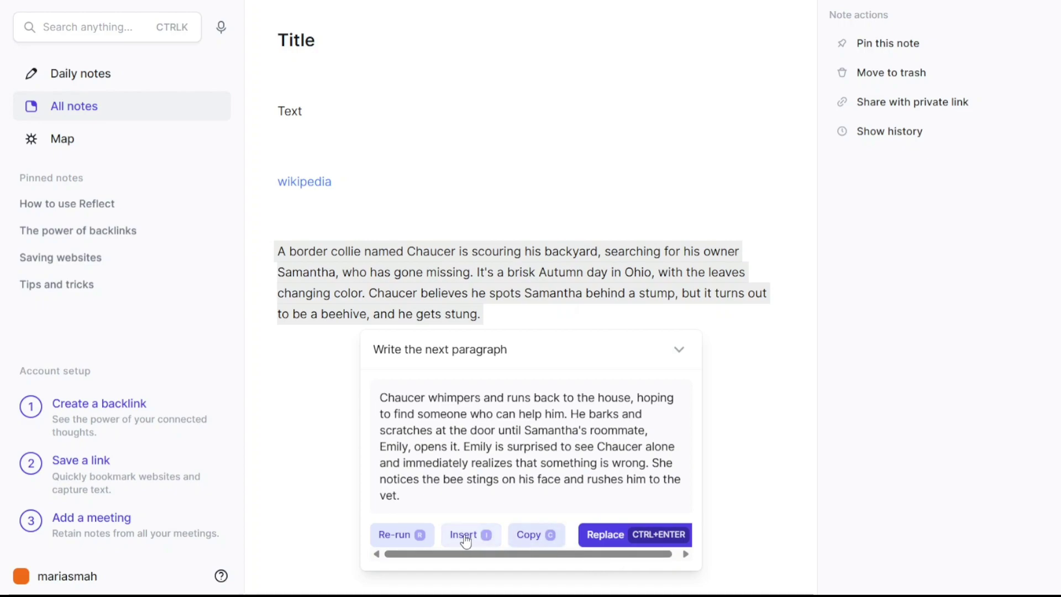
- Discard the AI paragraph and add a How to use Reflect backlink after 'stung.'
{"action": "left_click", "coordinate": [522, 541]}
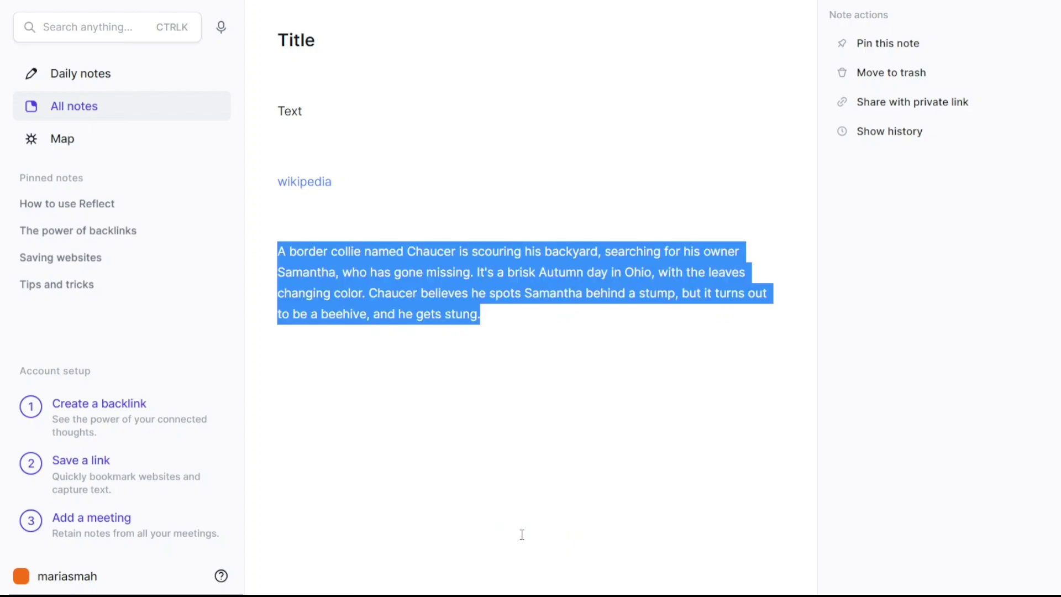
{"action": "left_click", "coordinate": [592, 346]}
{"action": "type", "text": "["}
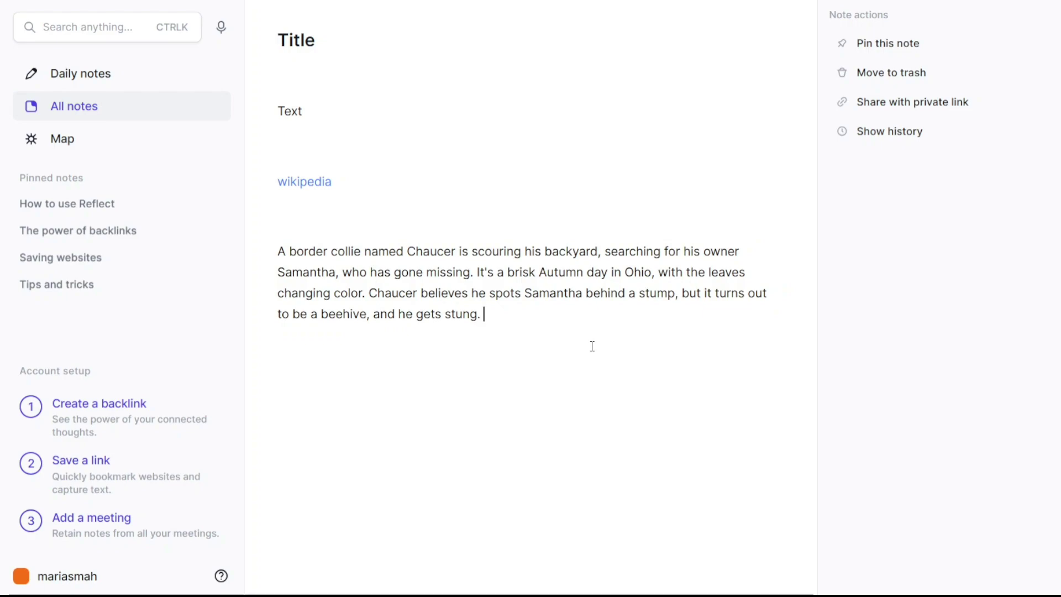
{"action": "type", "text": "["}
{"action": "left_click", "coordinate": [559, 369]}
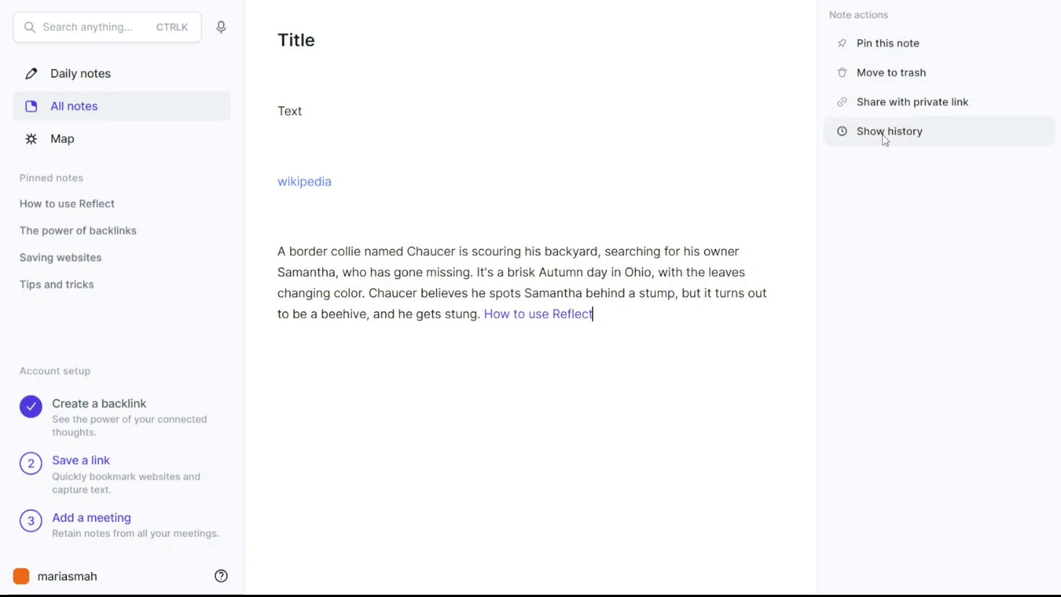
- Pin the Title note, move it to trash, then reopen it from the Trash tab
{"action": "left_click", "coordinate": [907, 47]}
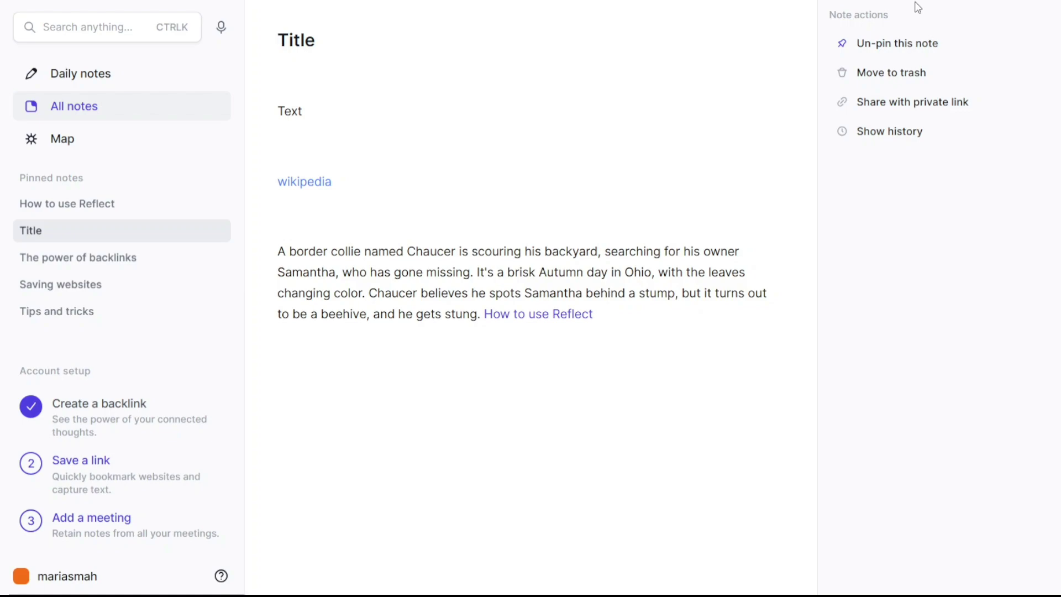
{"action": "left_click", "coordinate": [896, 75]}
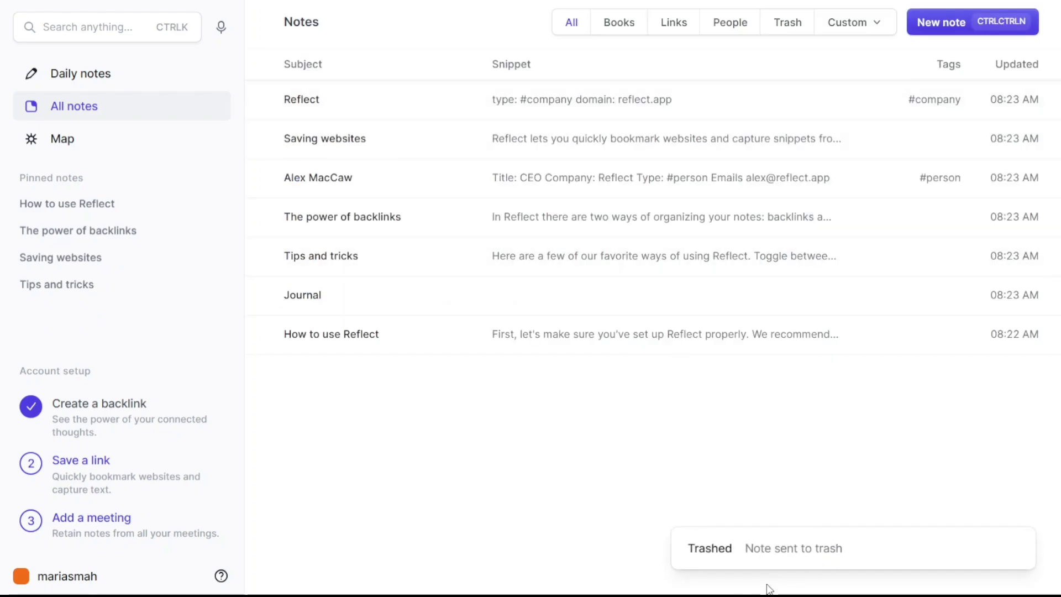
{"action": "left_click", "coordinate": [786, 25]}
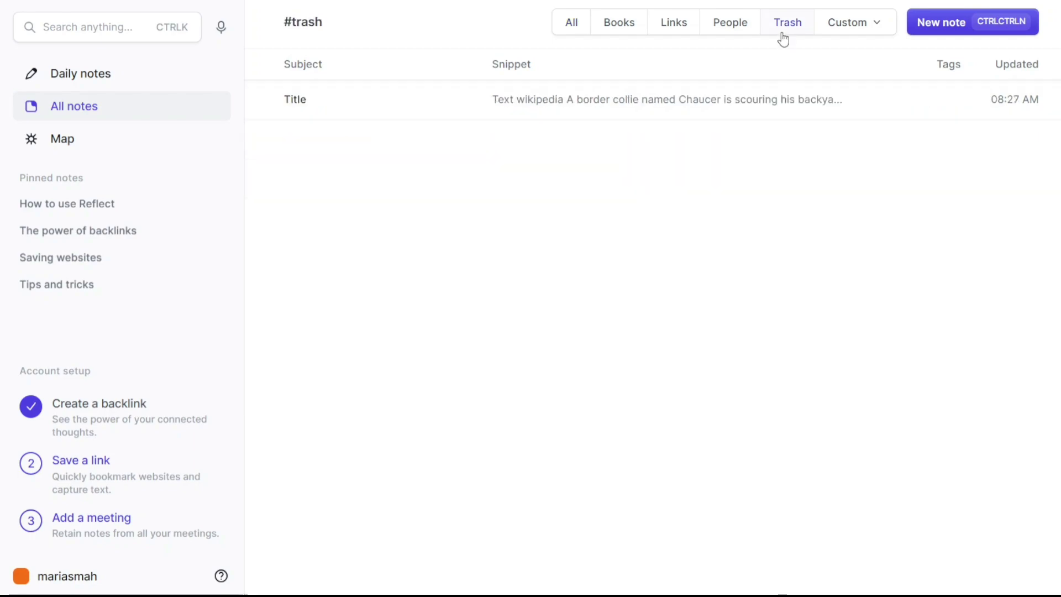
{"action": "left_click", "coordinate": [501, 104]}
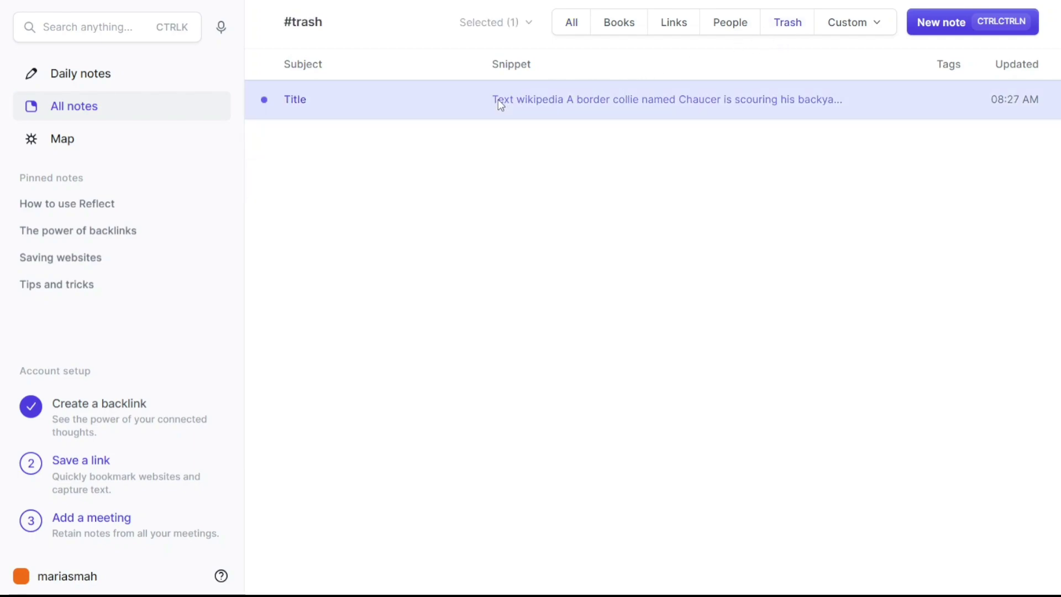
{"action": "left_click", "coordinate": [290, 101]}
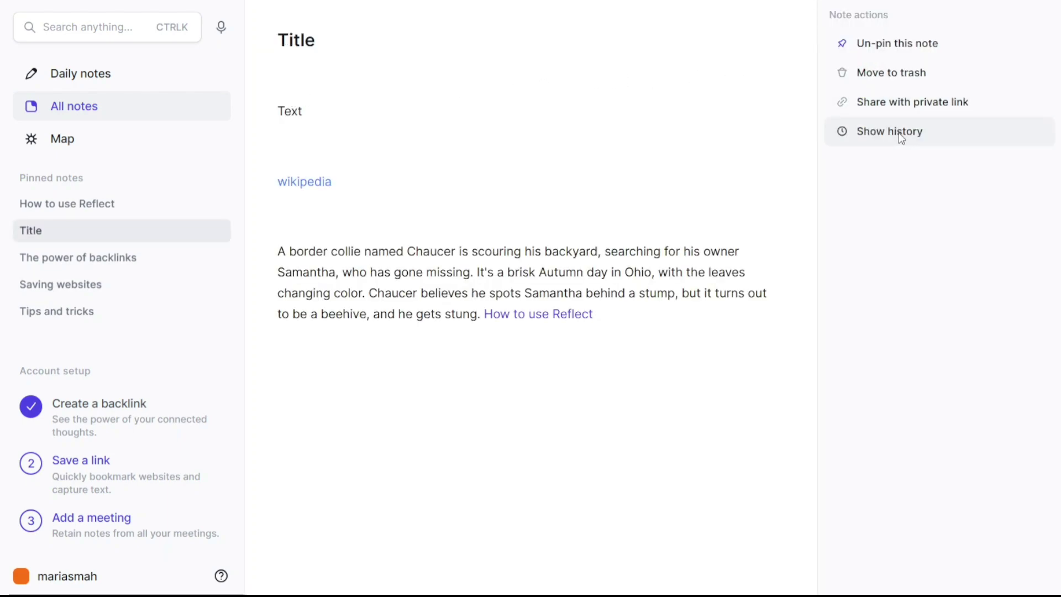
{"action": "left_click", "coordinate": [976, 101]}
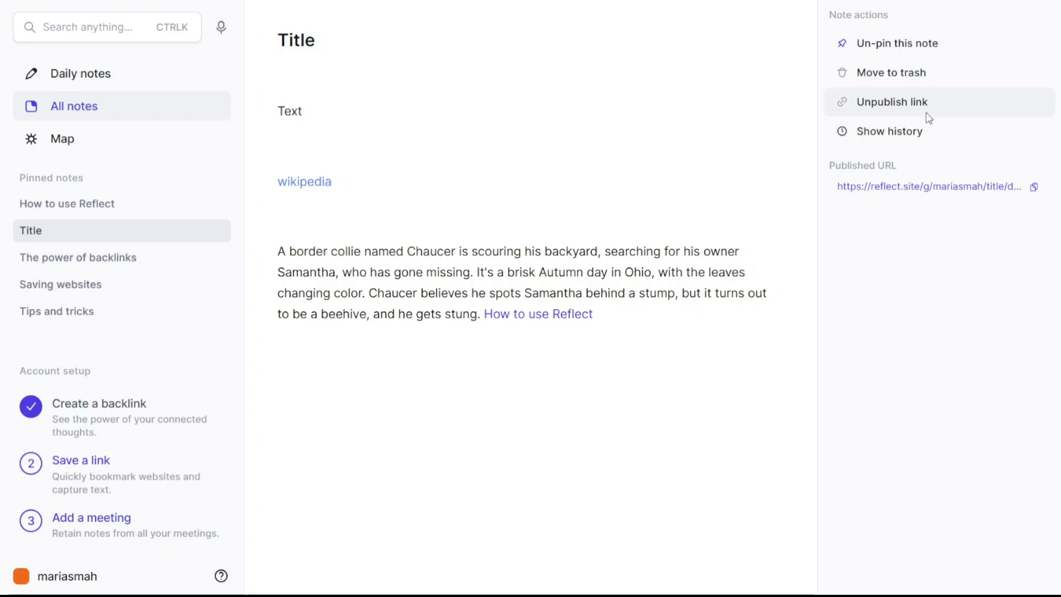
{"action": "left_click", "coordinate": [906, 101]}
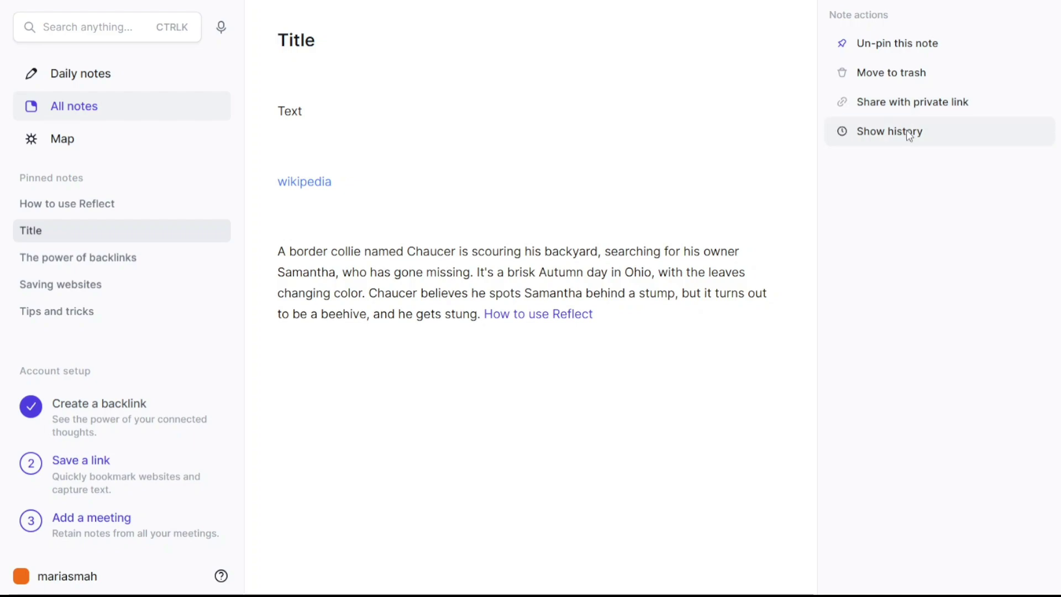
{"action": "left_click", "coordinate": [927, 136]}
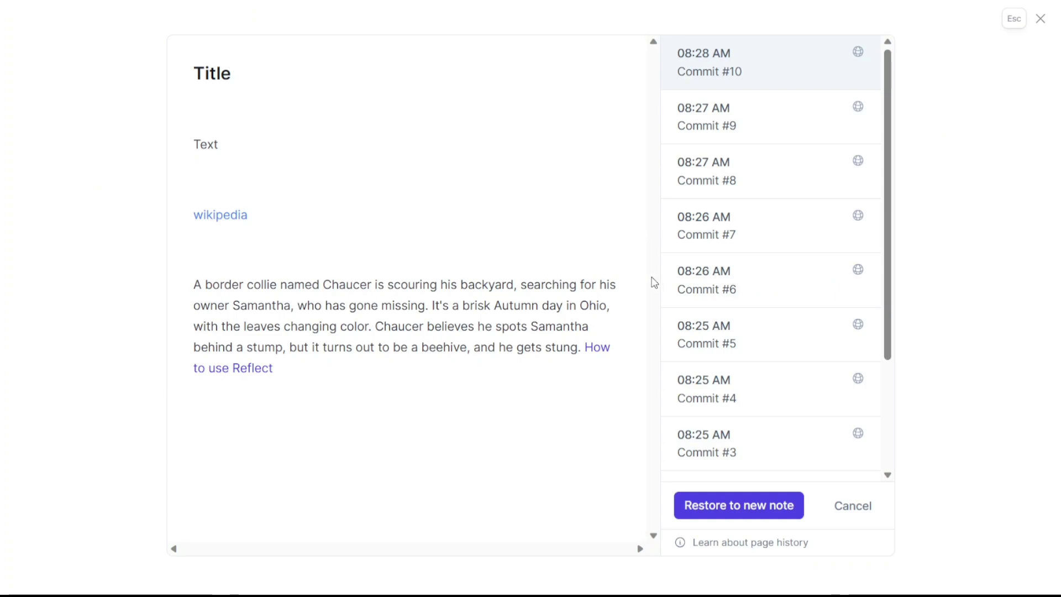
{"action": "left_click", "coordinate": [739, 285]}
{"action": "left_click", "coordinate": [781, 224]}
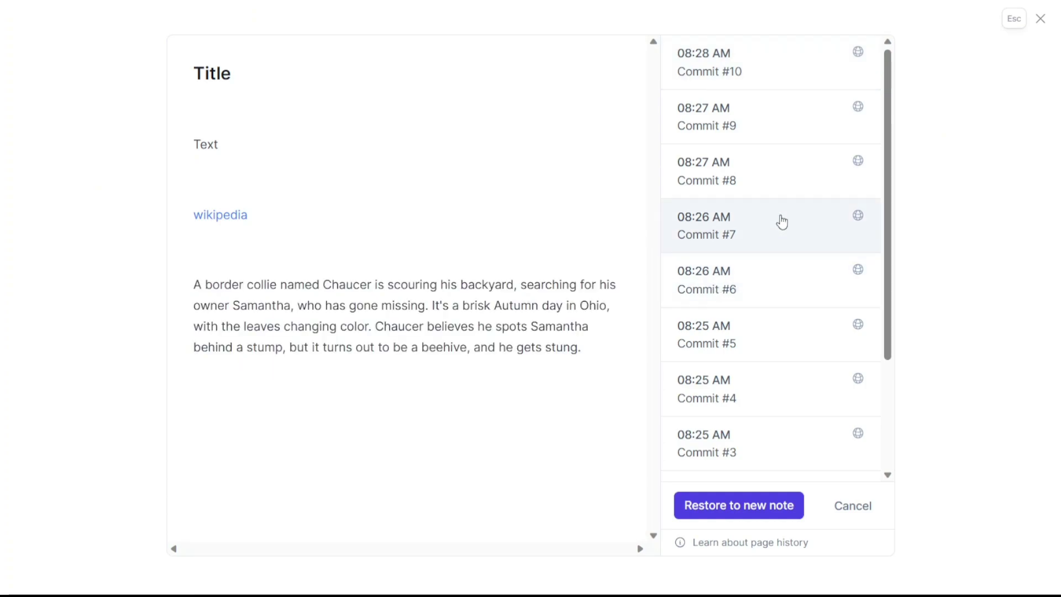
{"action": "left_click", "coordinate": [799, 176]}
{"action": "left_click", "coordinate": [803, 116]}
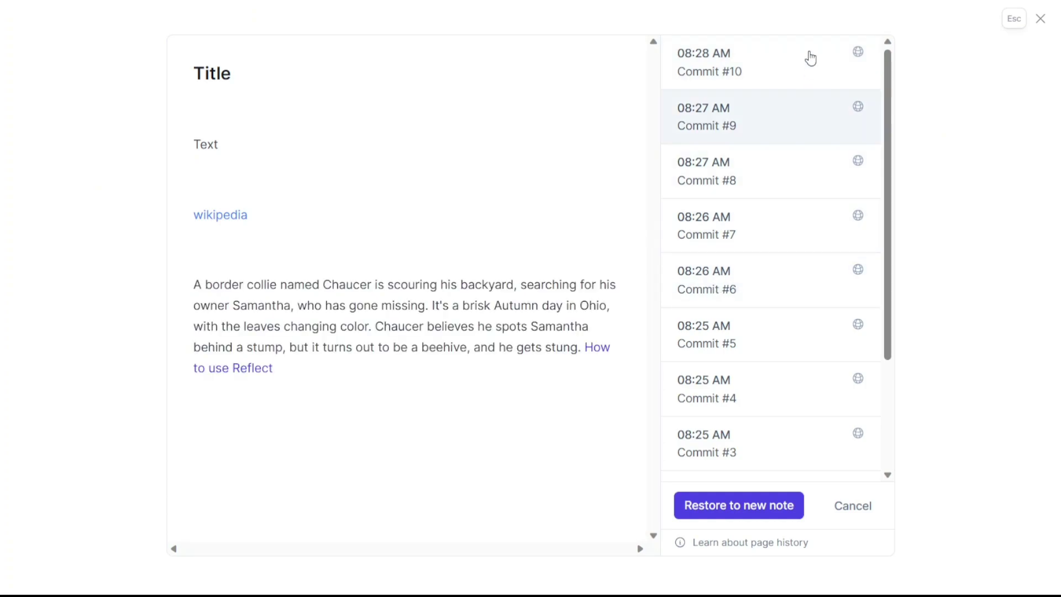
{"action": "left_click", "coordinate": [807, 55]}
{"action": "left_click", "coordinate": [760, 440]}
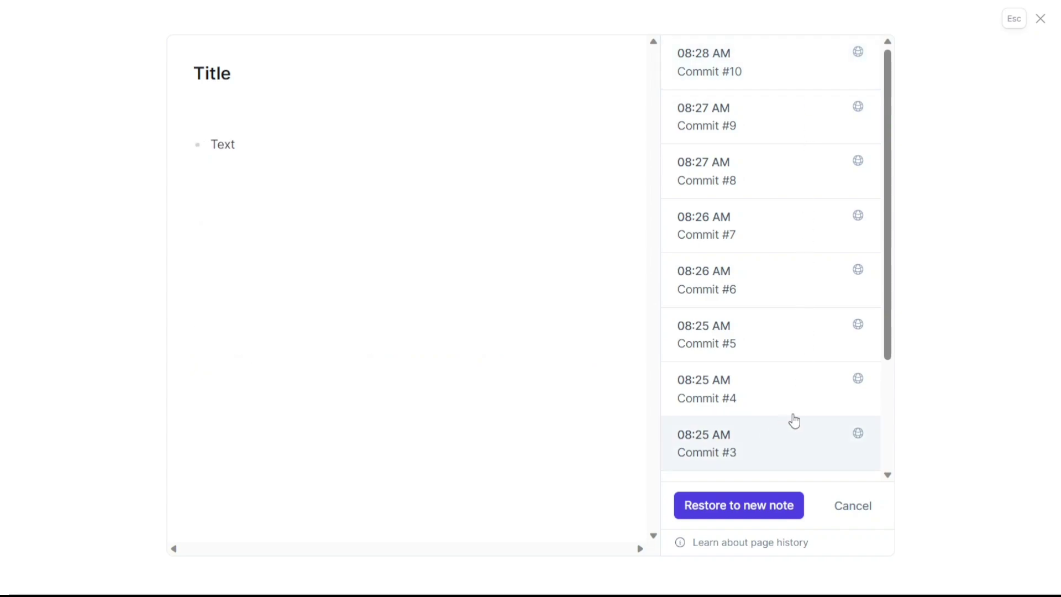
{"action": "left_click_drag", "start_coordinate": [891, 343], "coordinate": [887, 477]}
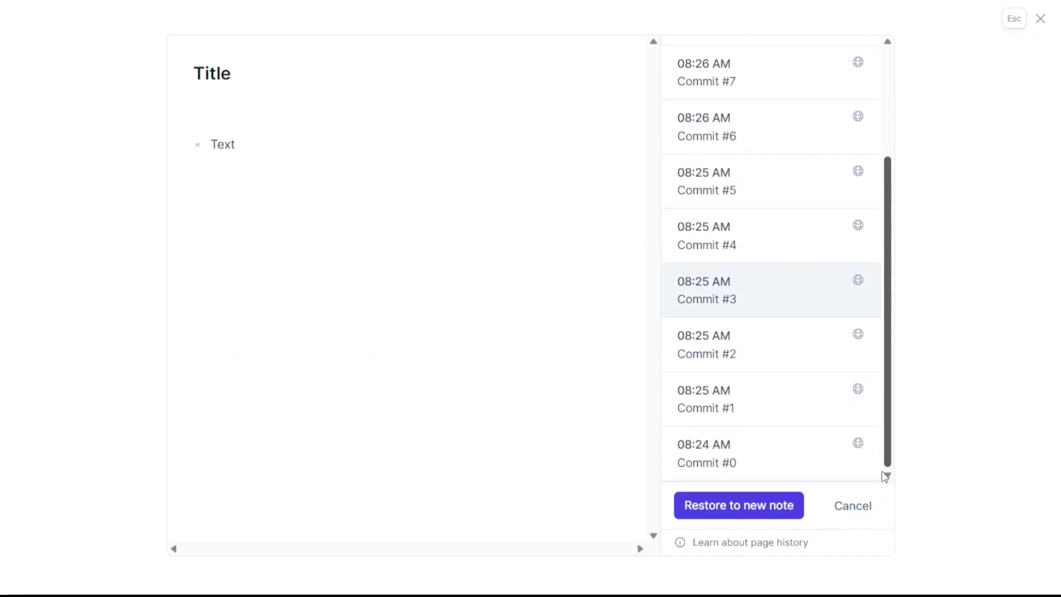
{"action": "left_click", "coordinate": [774, 406]}
{"action": "left_click", "coordinate": [772, 334]}
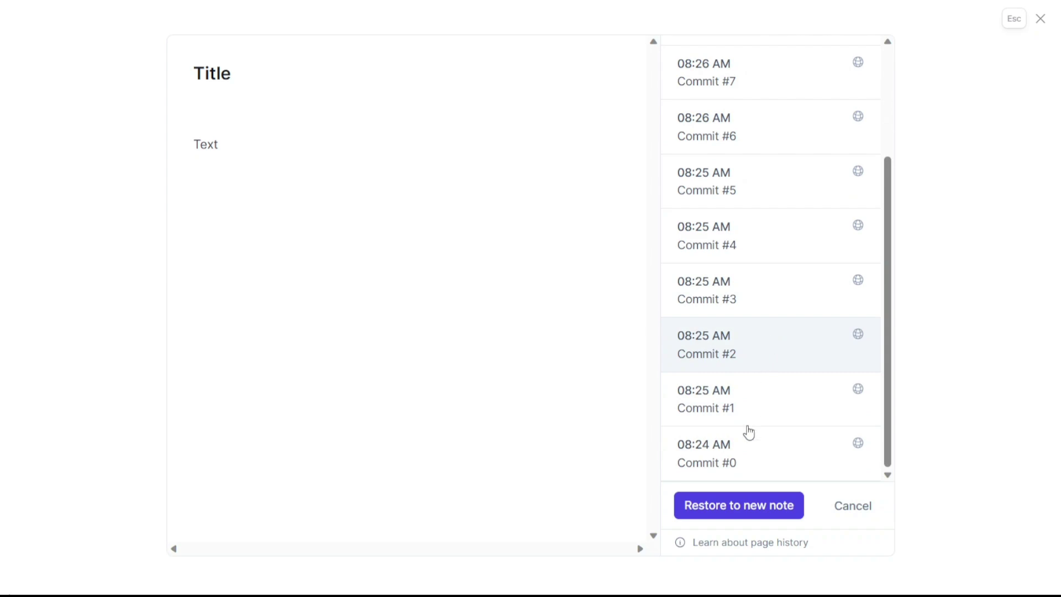
{"action": "left_click", "coordinate": [750, 449]}
{"action": "left_click", "coordinate": [852, 508]}
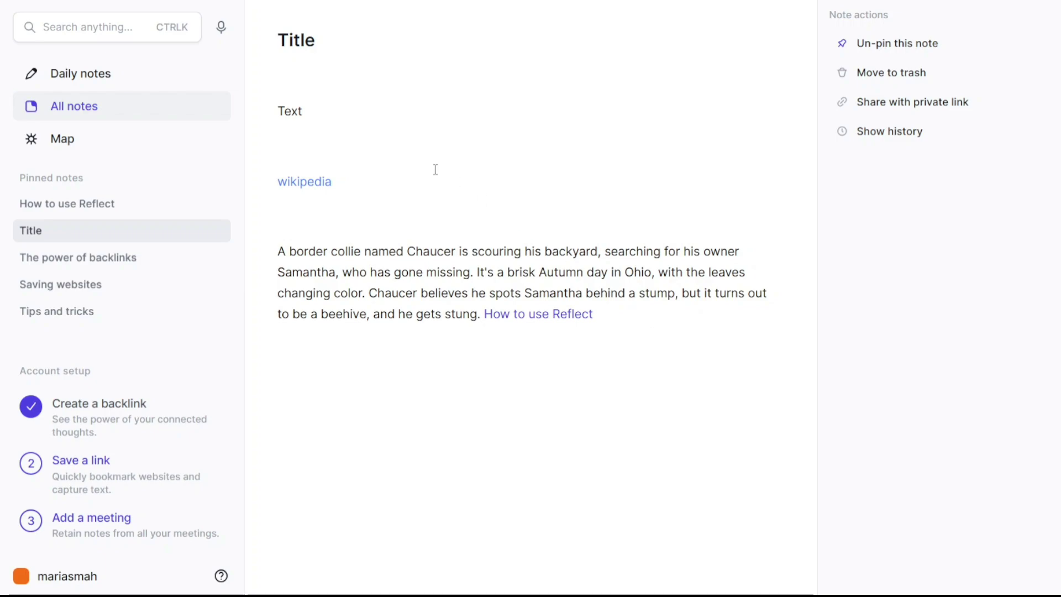
- Open the pinned 'Title' note from All notes and remove a stray '[[' below the Chaucer paragraph
{"action": "left_click", "coordinate": [63, 112]}
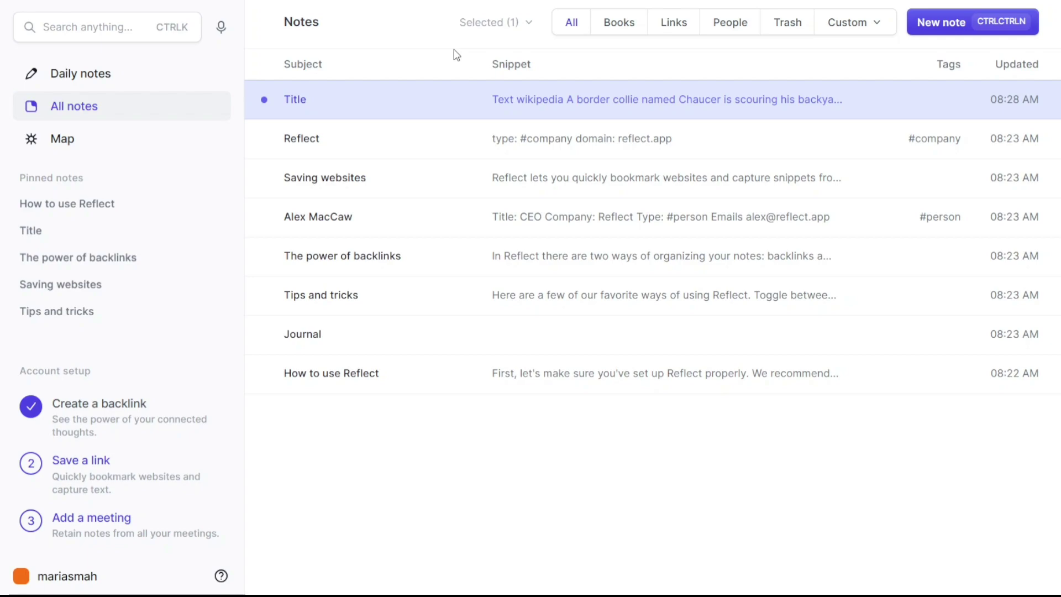
{"action": "left_click", "coordinate": [111, 231]}
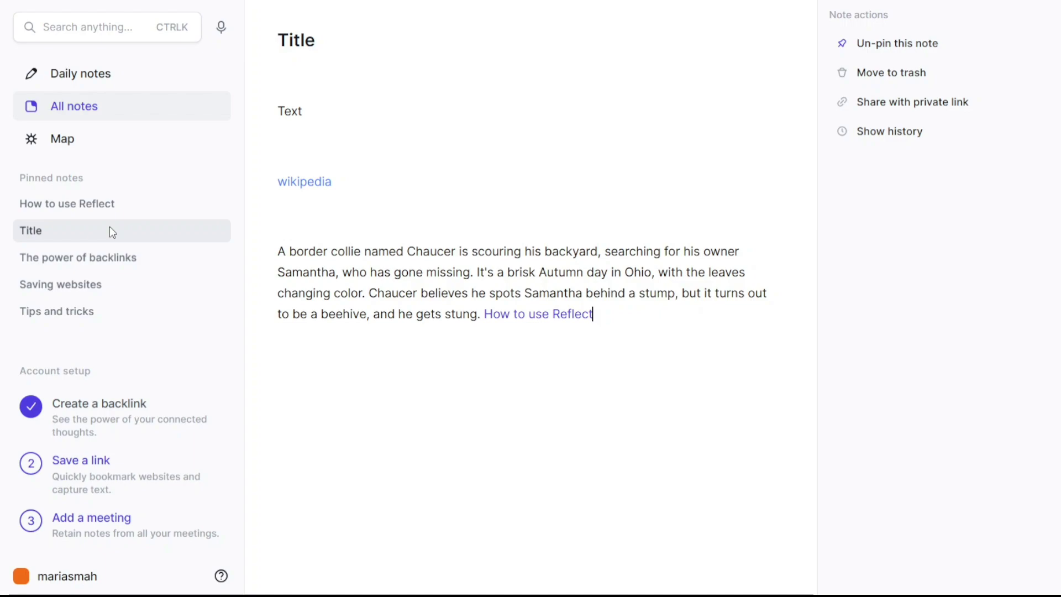
{"action": "left_click", "coordinate": [125, 406]}
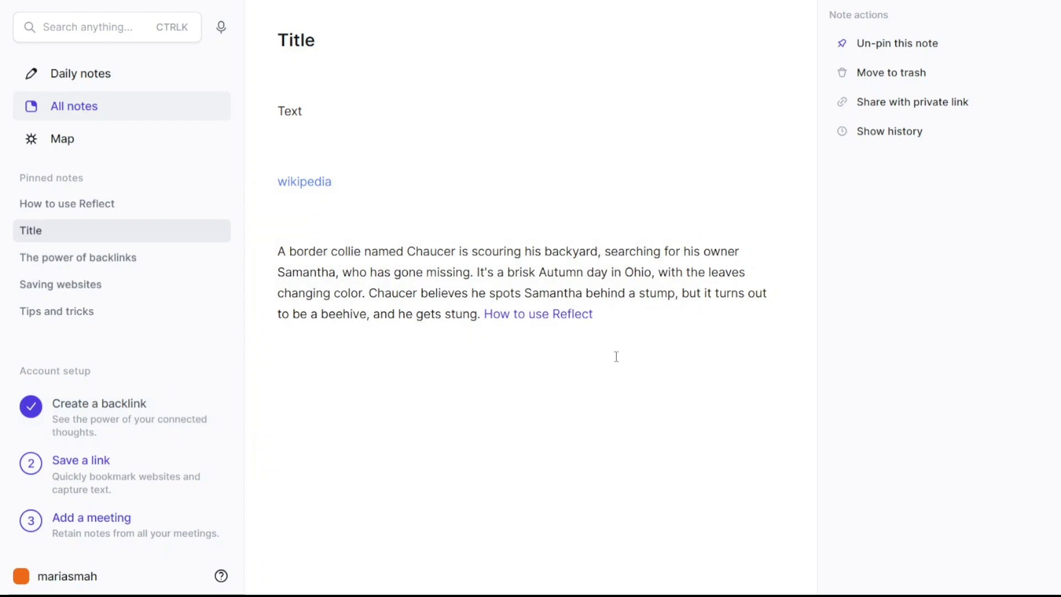
{"action": "type", "text": "[["}
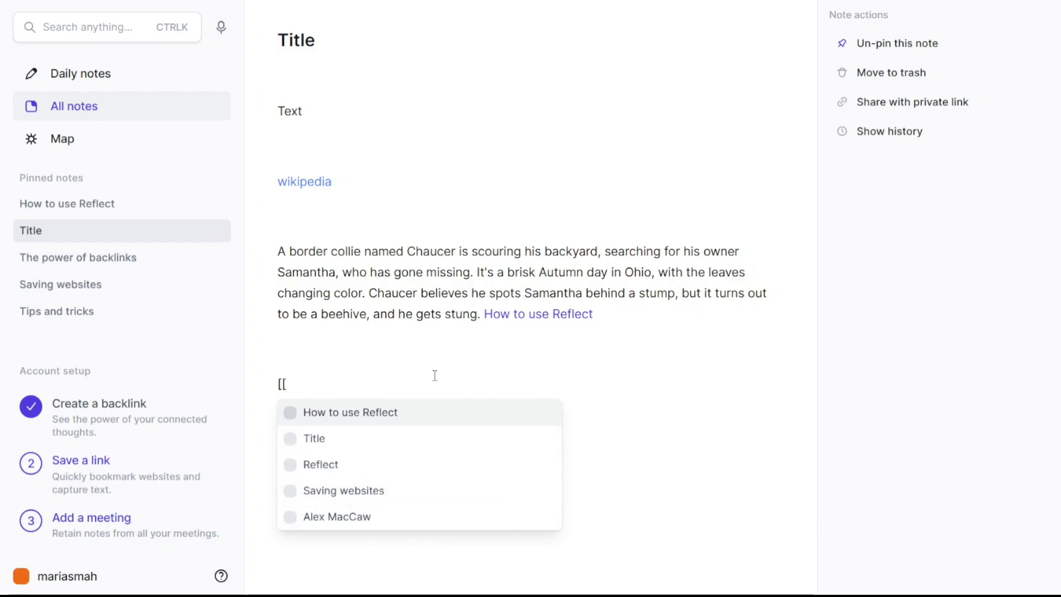
{"action": "key", "text": "BackSpace"}
{"action": "key", "text": "BackSpace"}
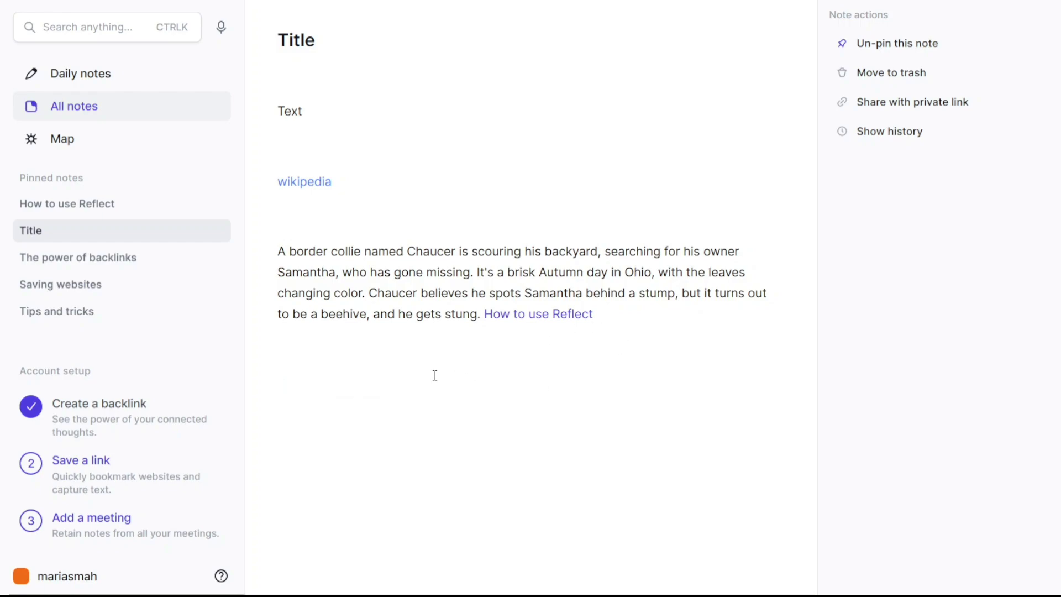
{"action": "type", "text": "/"}
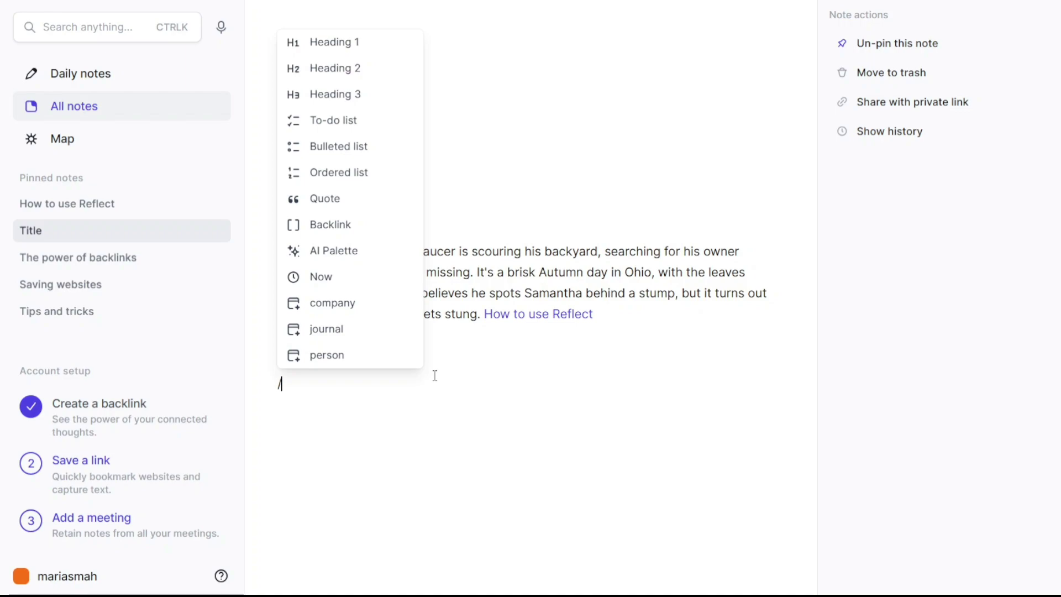